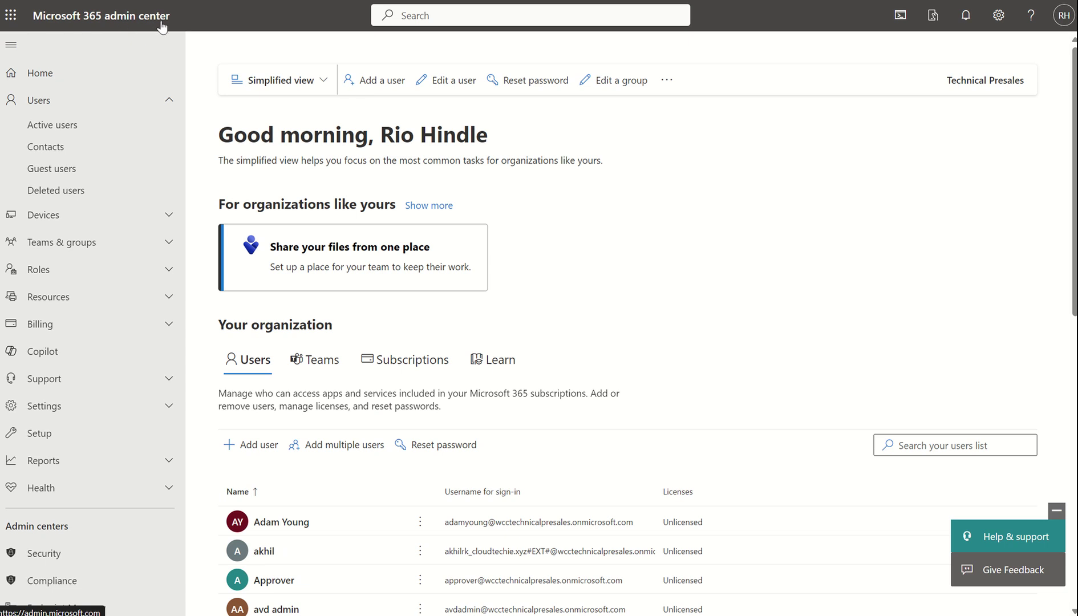
Filter Active users by the signed-in admin's name to show the two matching accounts
click(51, 130)
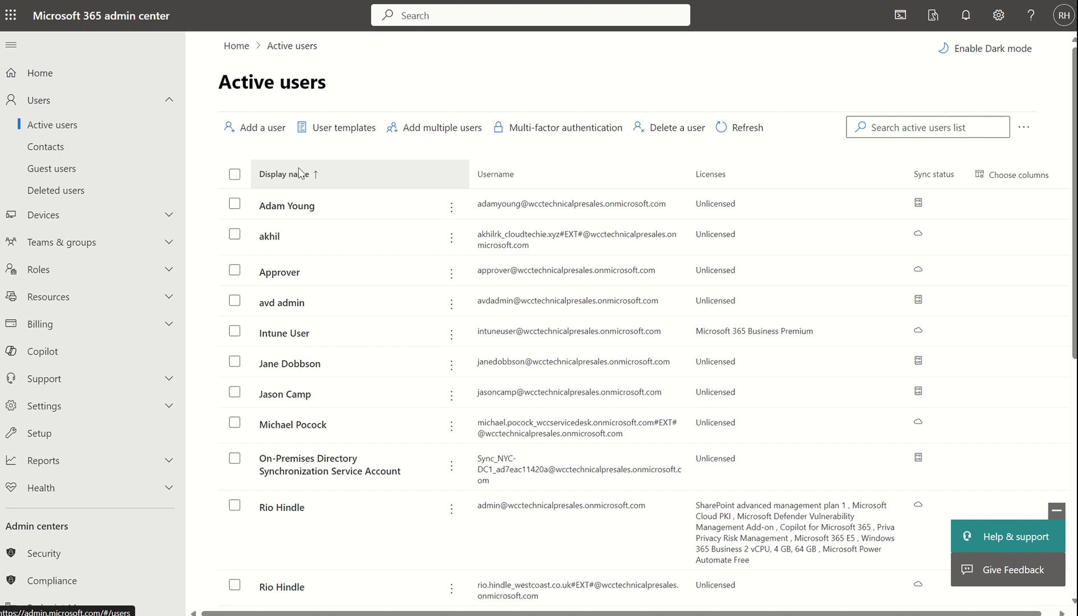
click(877, 128)
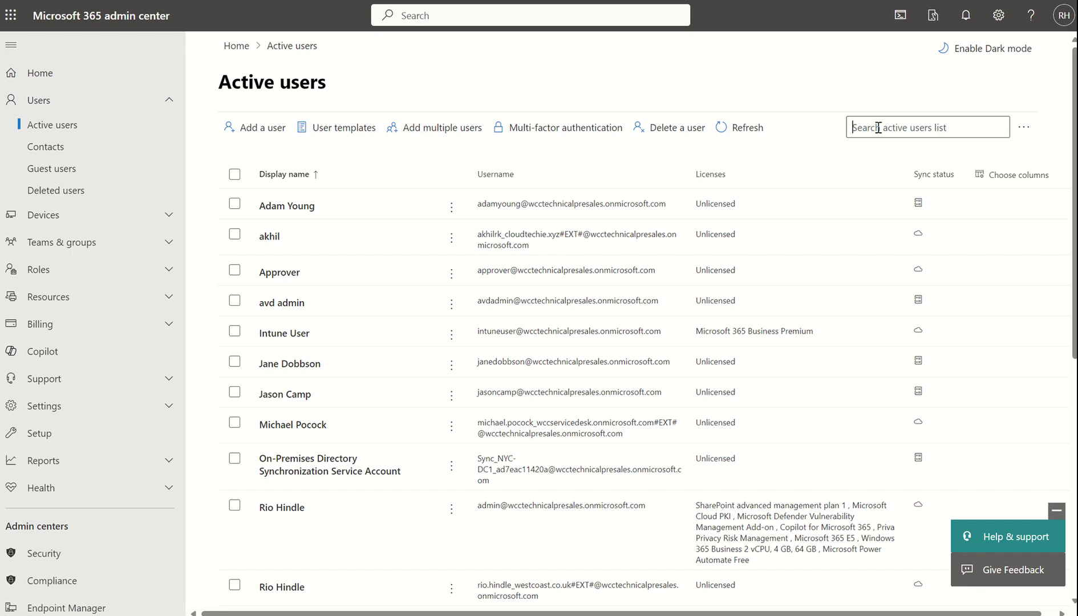
text(Rio Hindle)
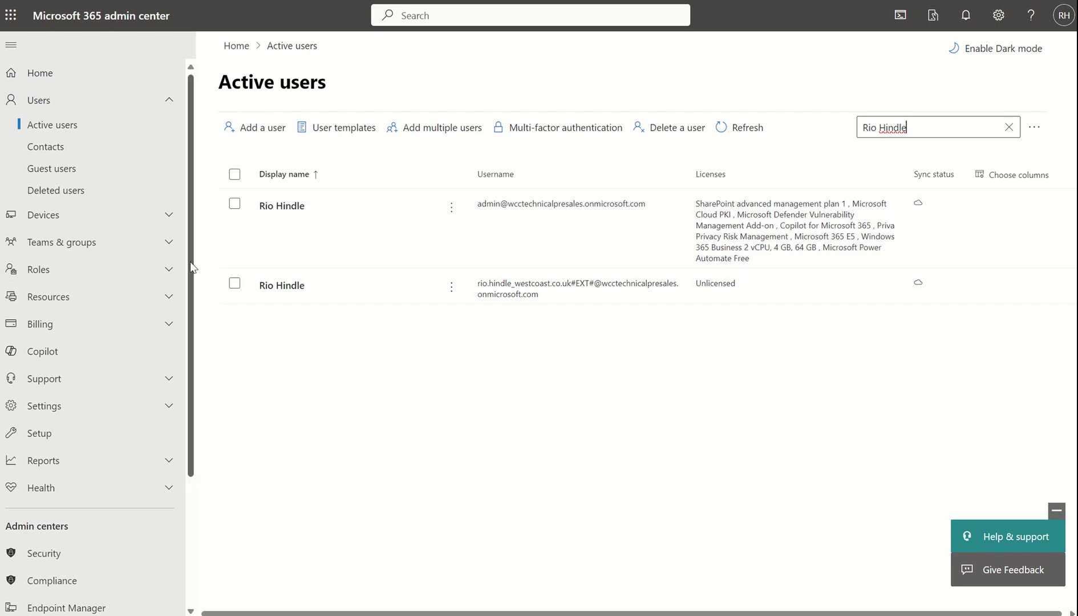
scroll(187, 288, down, 2)
scroll(190, 340, down, 2)
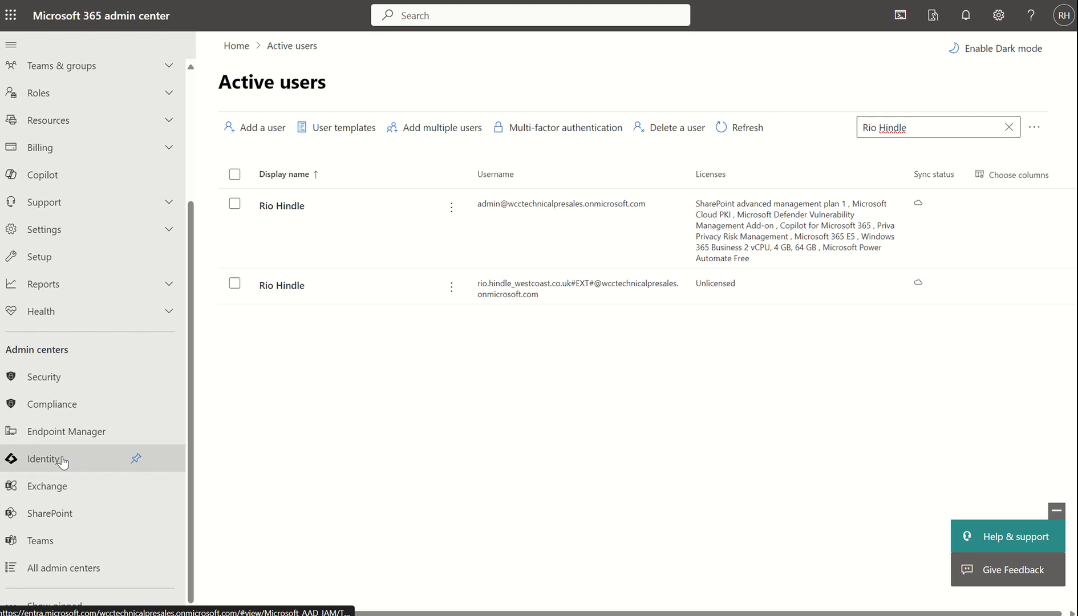
Go to the SharePoint admin center home and expand the Policies navigation section
click(51, 515)
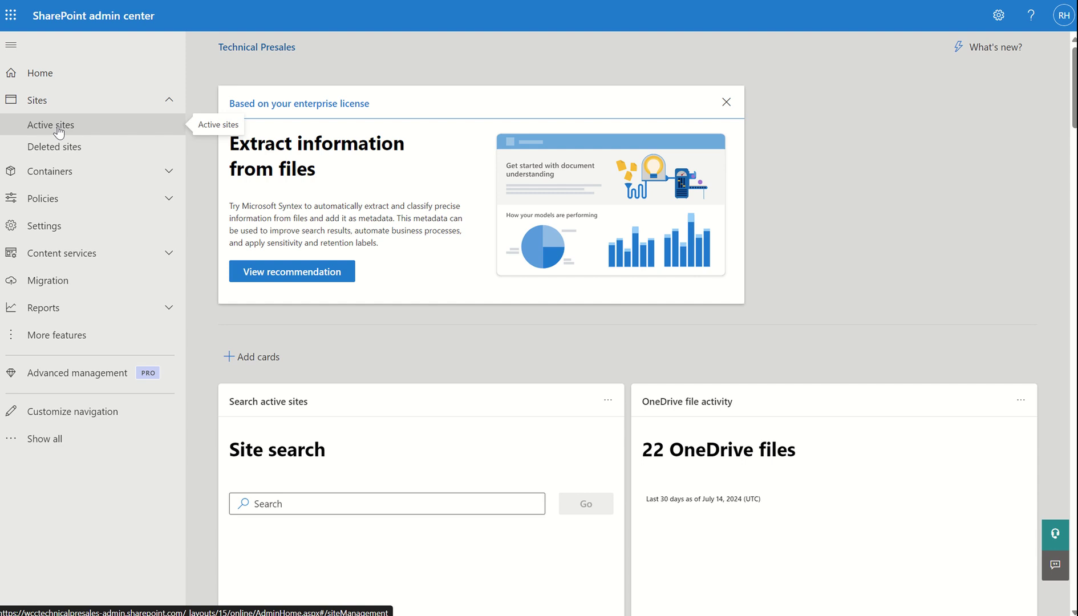
click(87, 205)
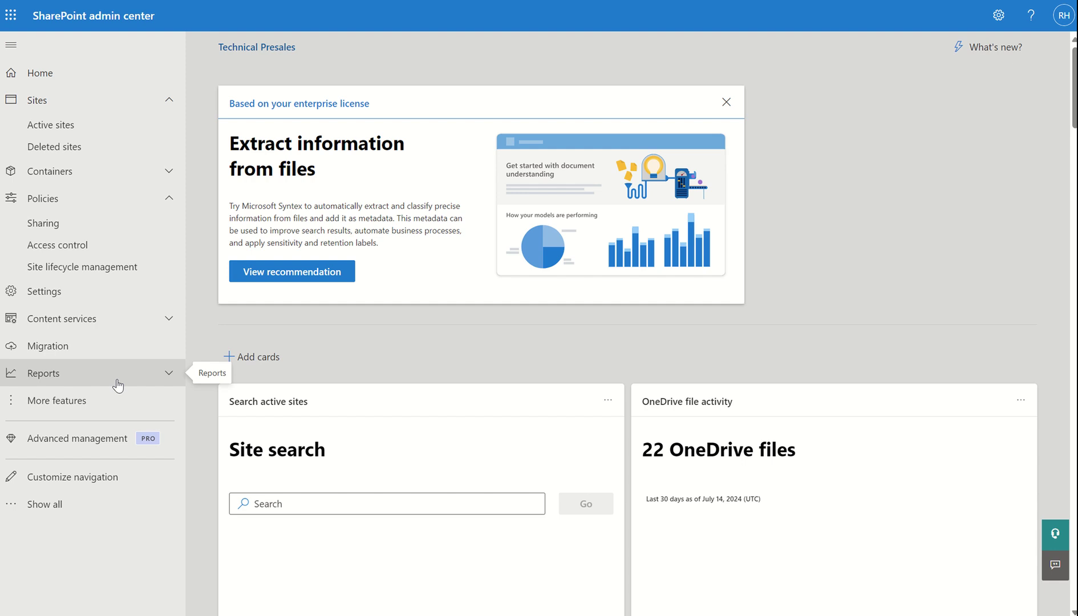
Show the Advanced management page with its included features and their locations
click(86, 437)
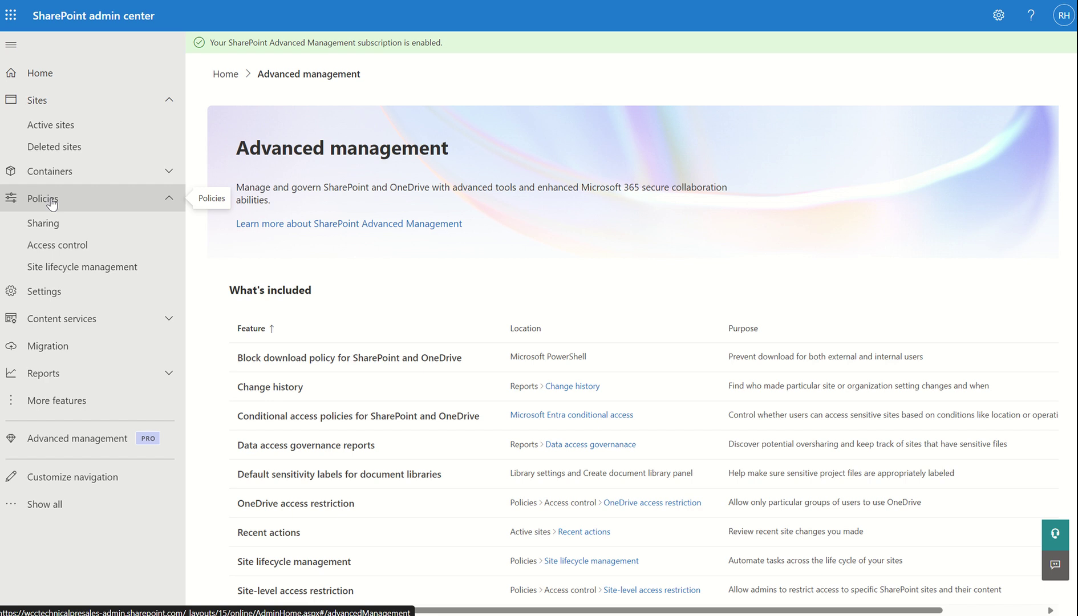
Start a new inactive site policy from Site lifecycle management
click(52, 268)
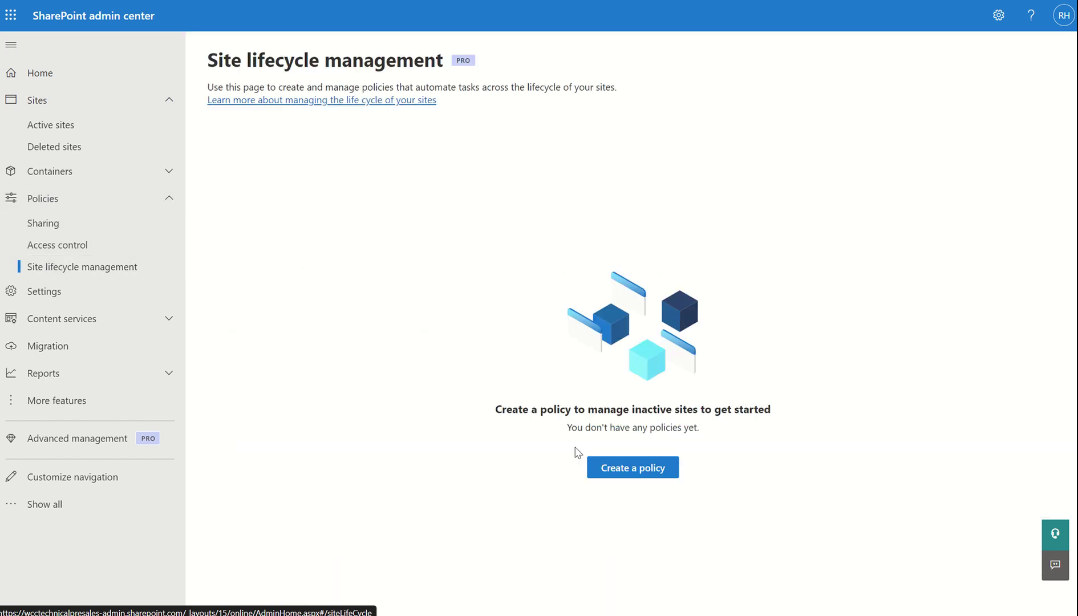
click(606, 469)
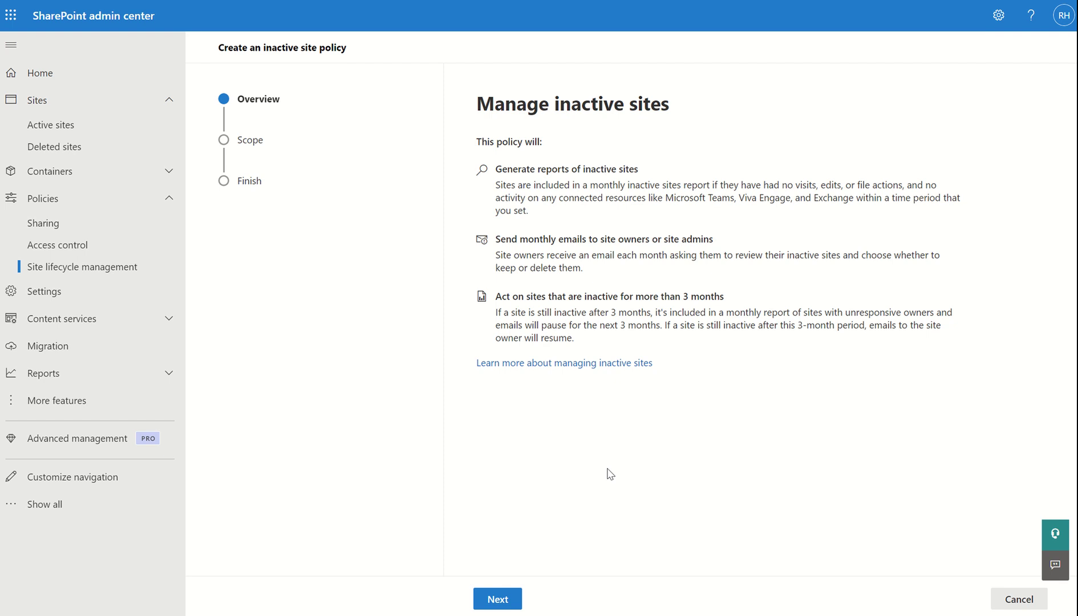
Advance past Overview and keep the inactivity period at 3 months
click(499, 599)
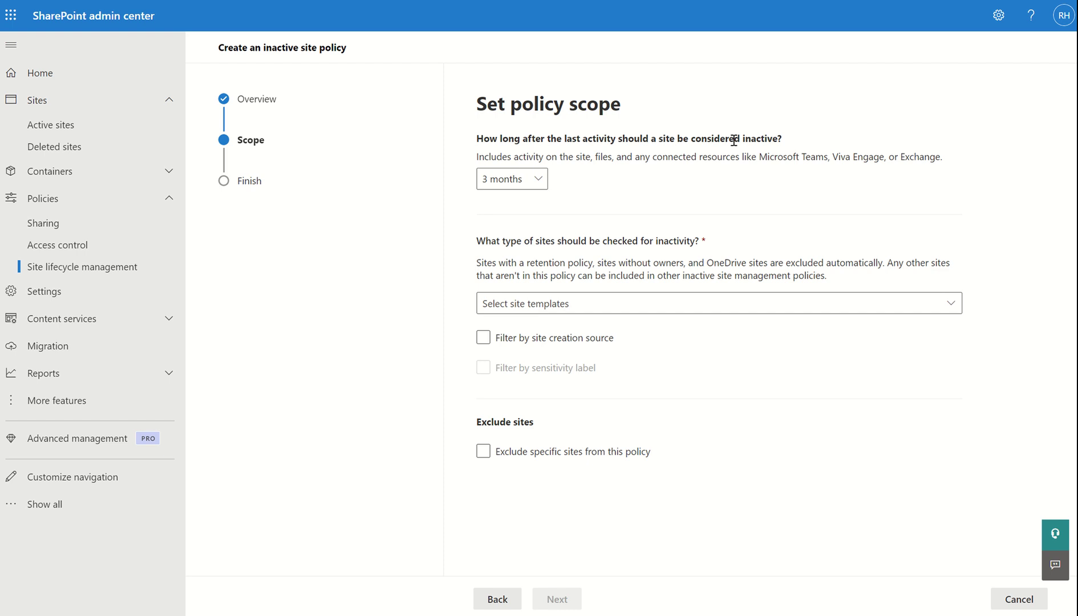
click(538, 181)
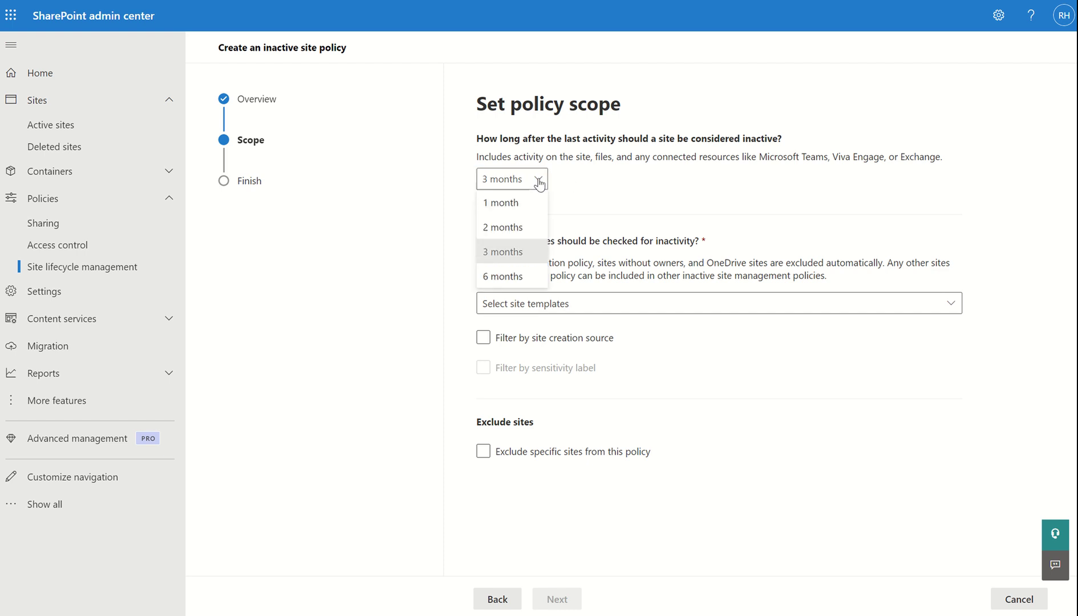
click(621, 197)
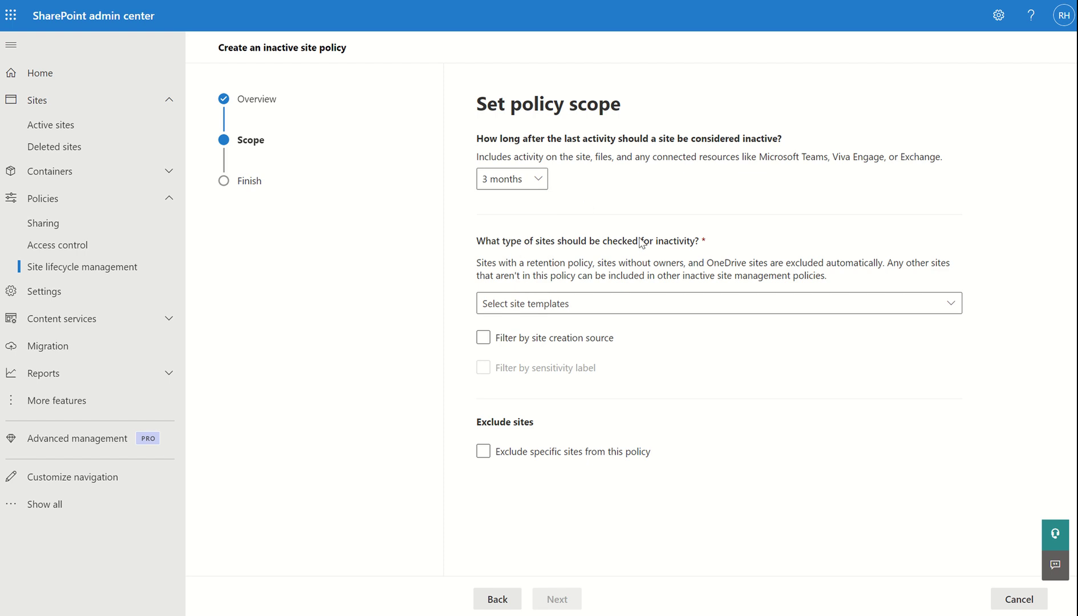
Browse the site templates list, leaving no site type selected yet
click(947, 314)
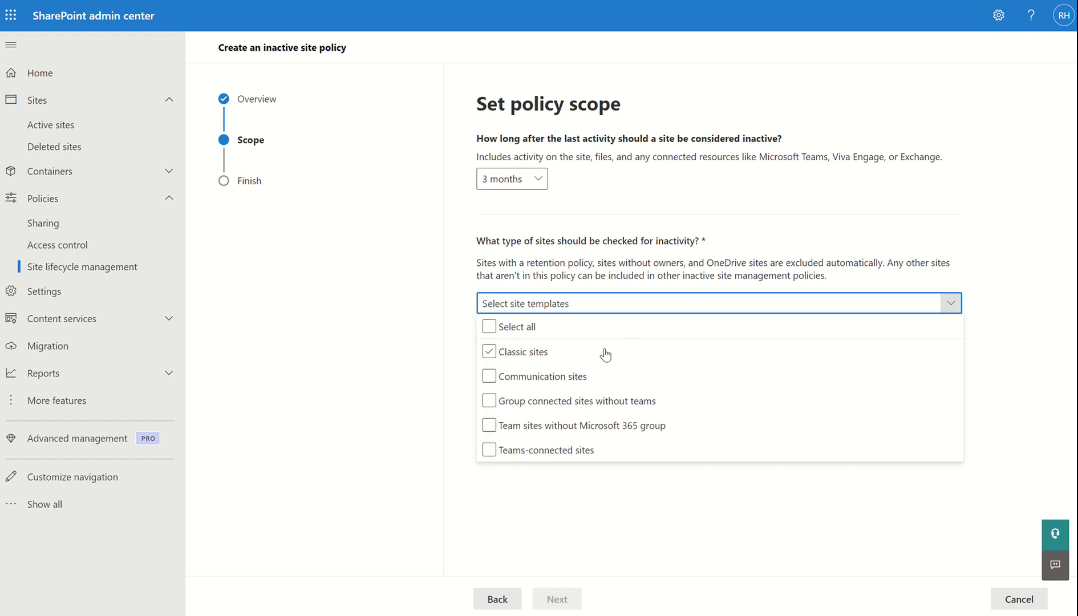
click(587, 406)
click(581, 426)
click(580, 426)
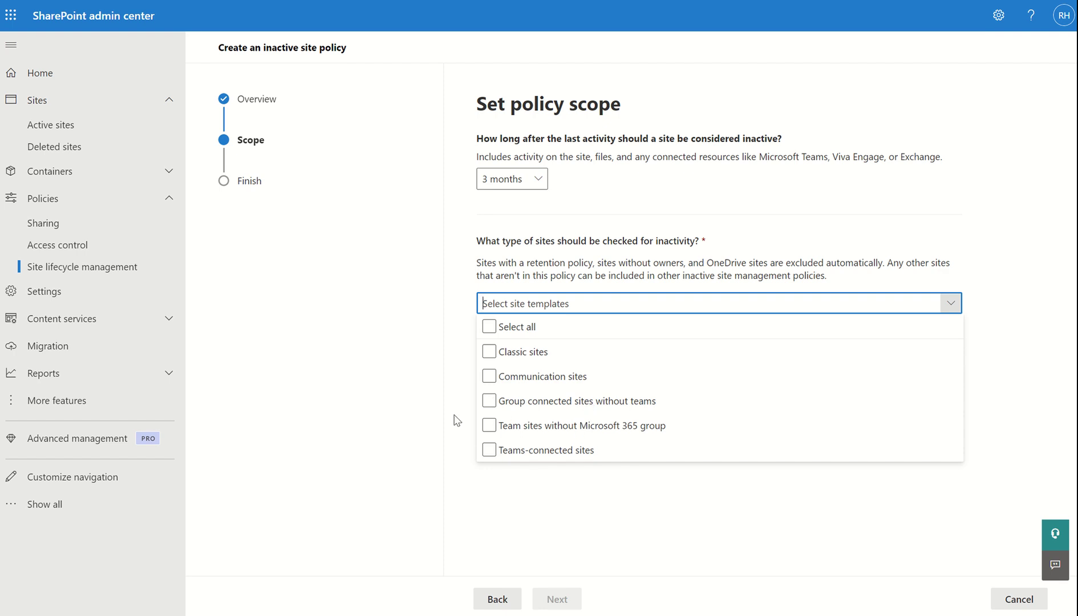
click(409, 406)
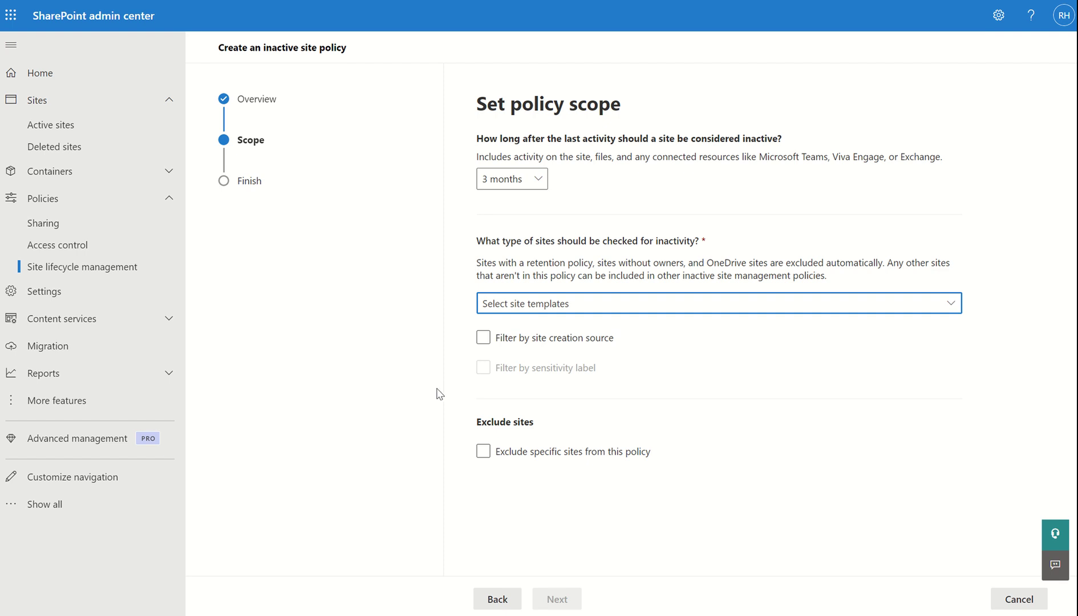
Select Communication sites as the site template checked for inactivity
click(556, 305)
click(507, 379)
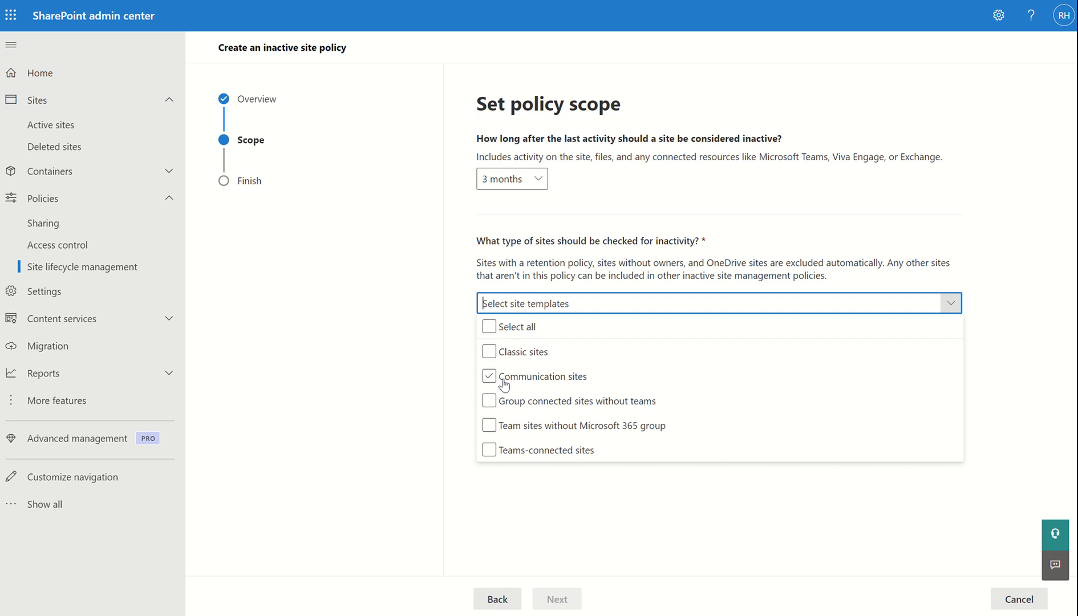
click(422, 378)
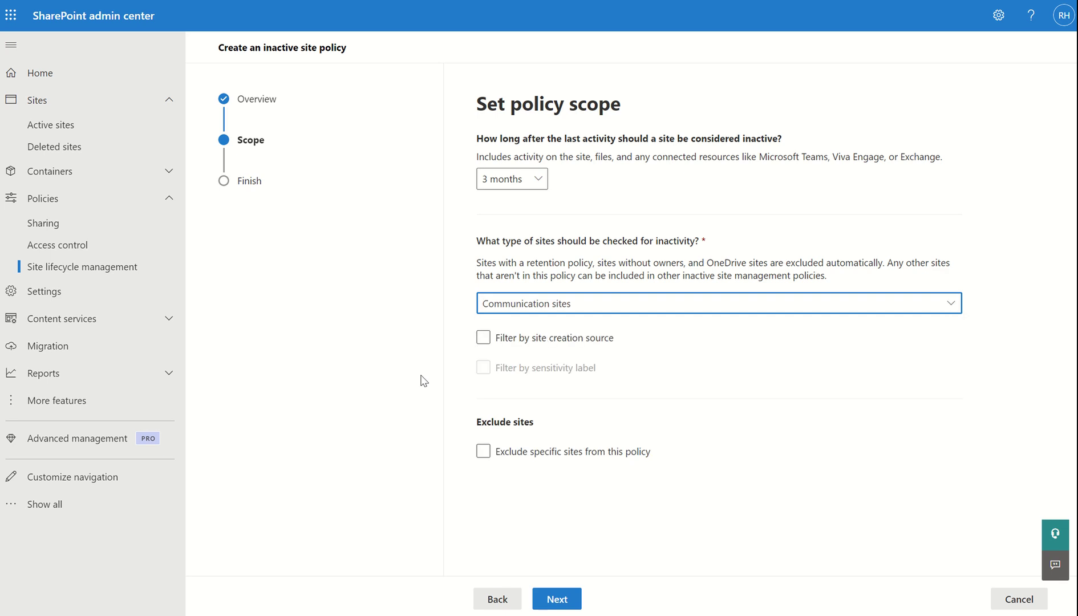
Leave the site creation source filter and site exclusions turned off
click(485, 341)
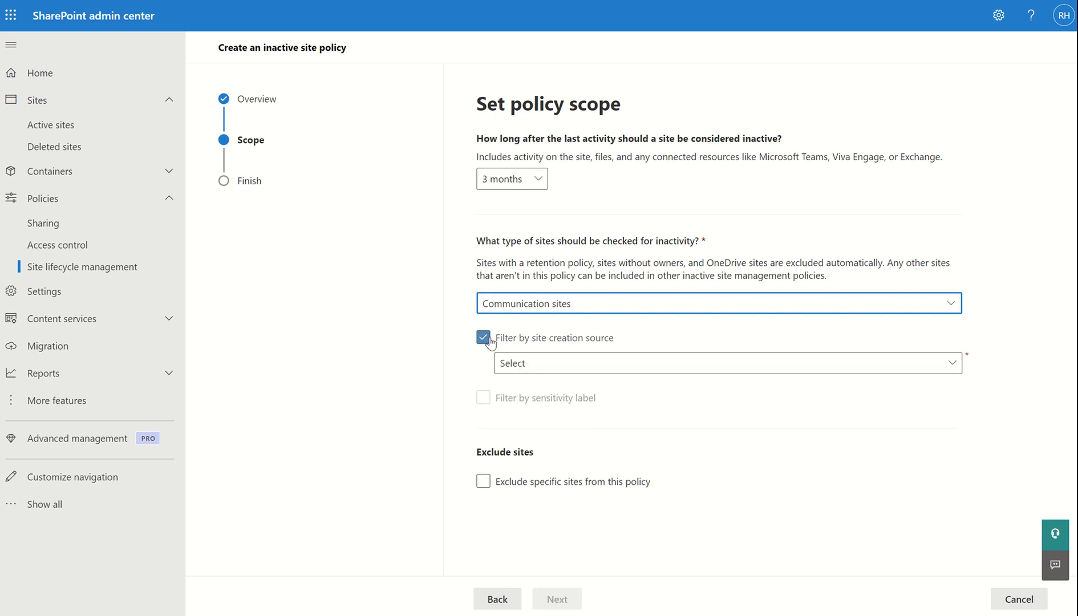
click(950, 361)
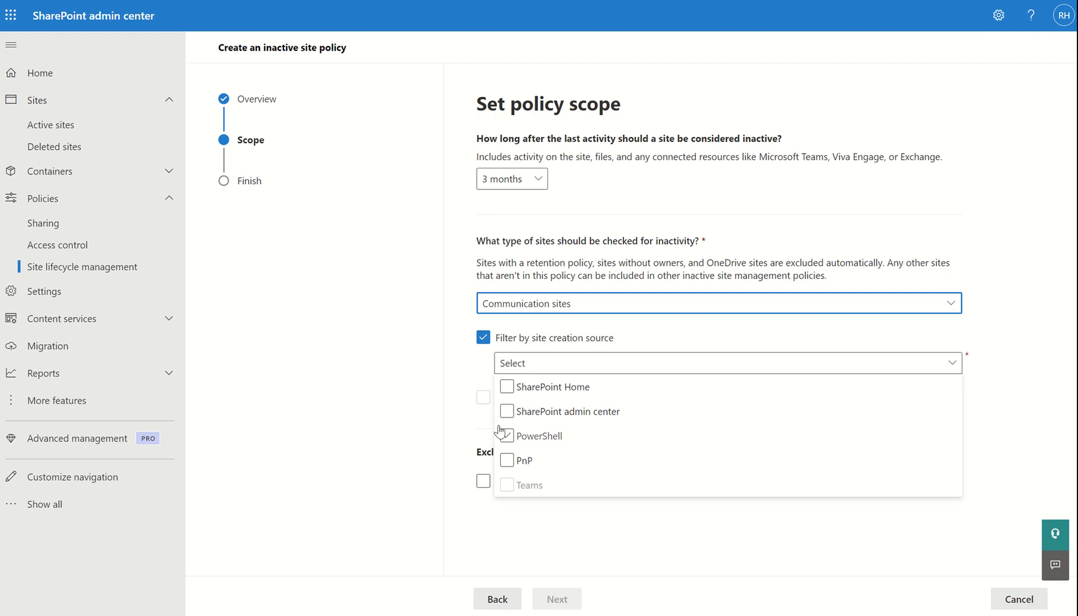
click(409, 408)
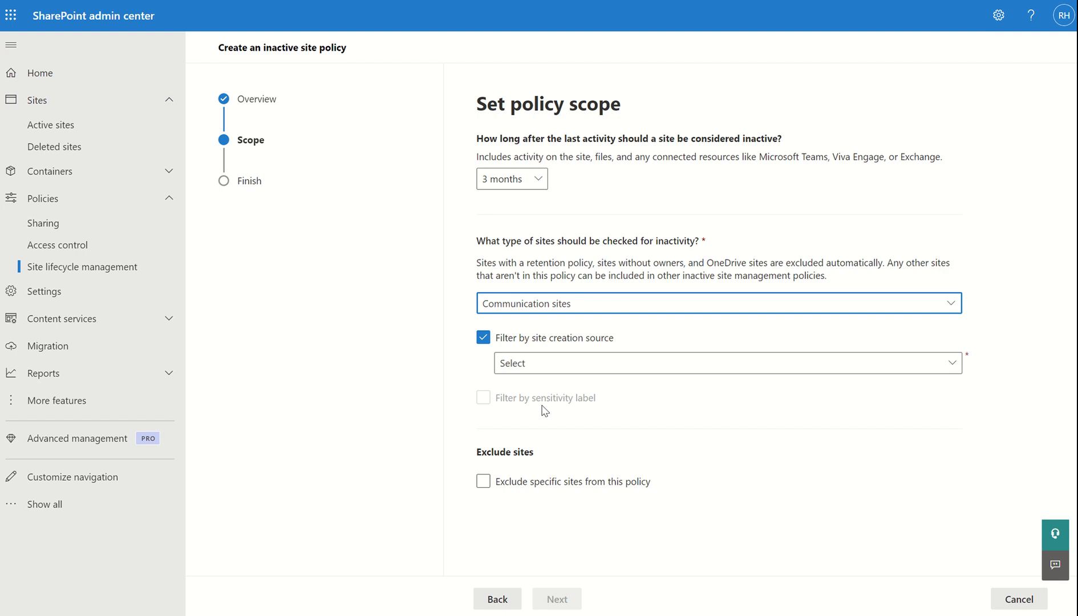
click(484, 483)
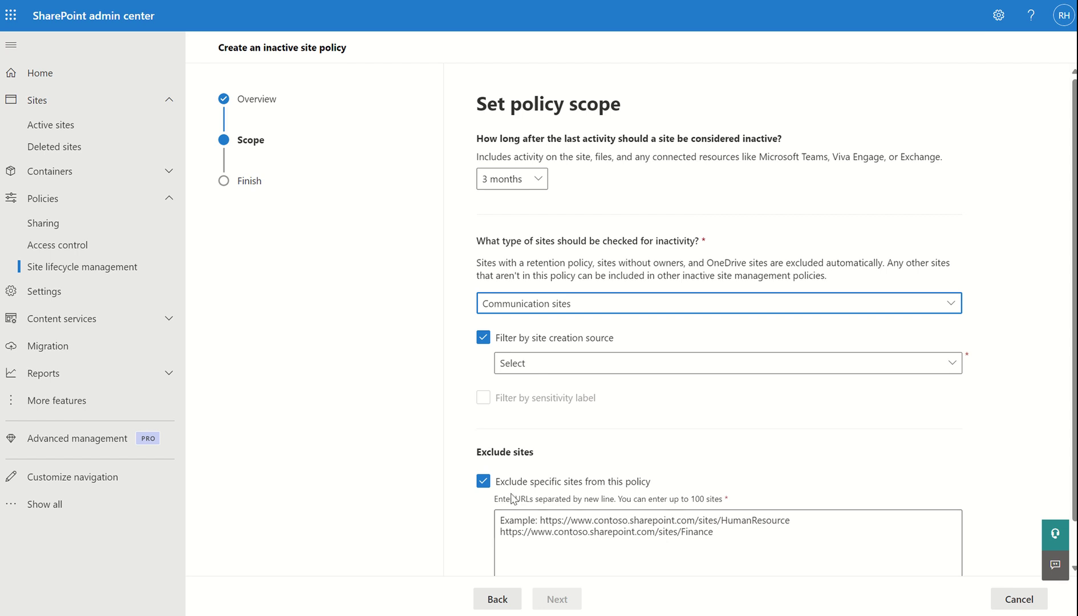
click(483, 481)
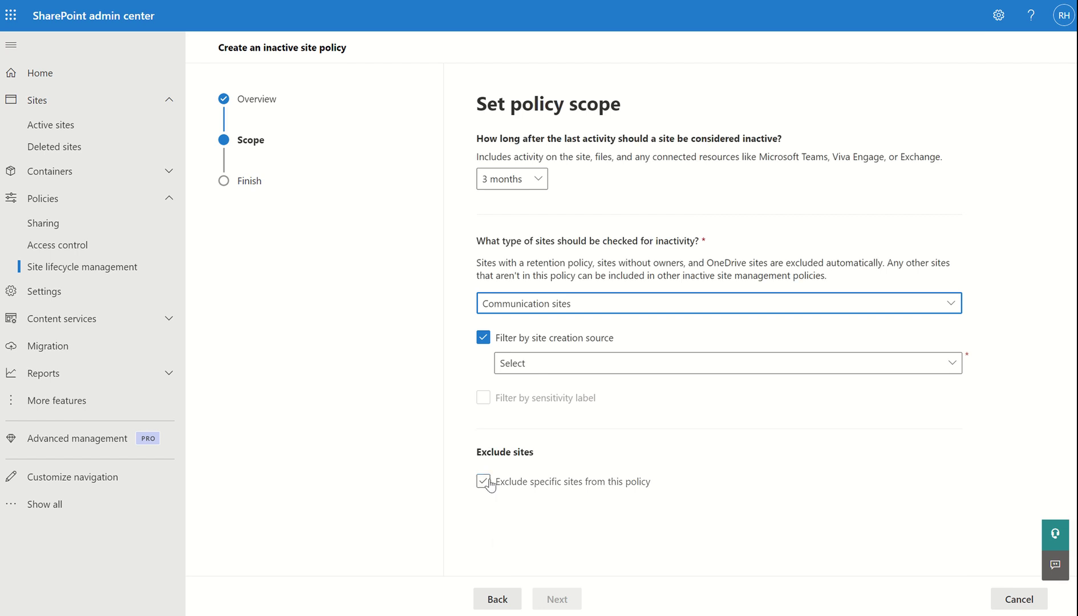
click(484, 337)
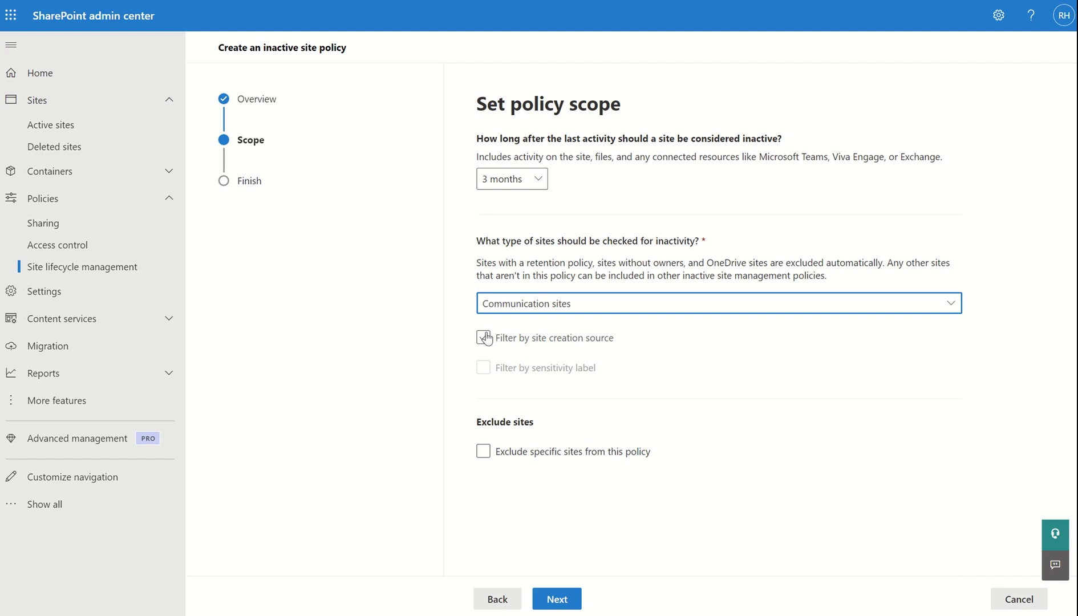
On the Finish step, set Policy mode to Active instead of Simulation
click(558, 598)
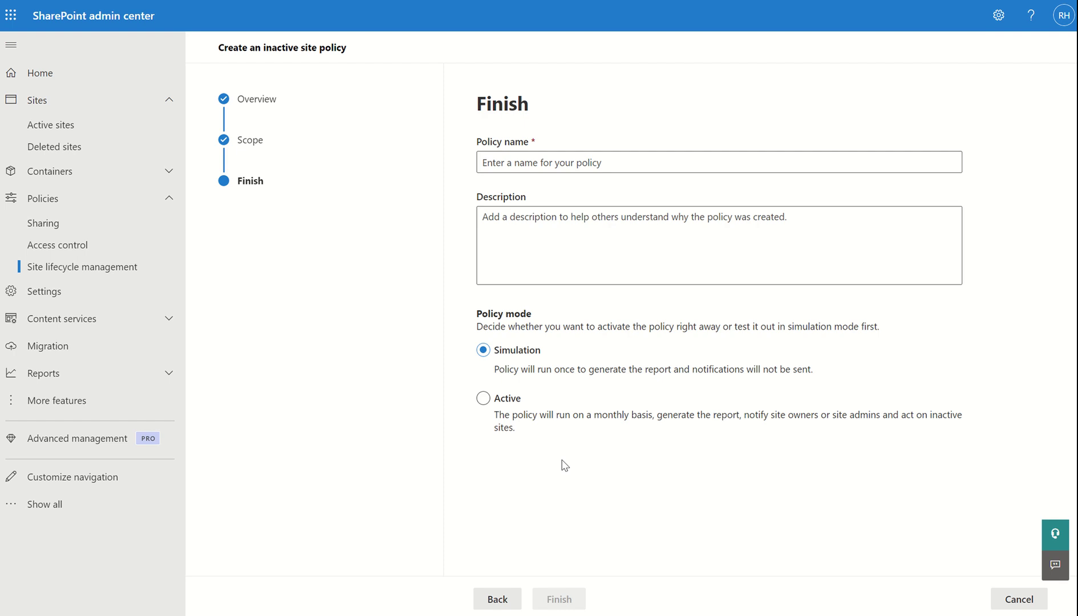
click(484, 399)
Open the Site-level access restriction details from the Advanced management What's included table
click(125, 450)
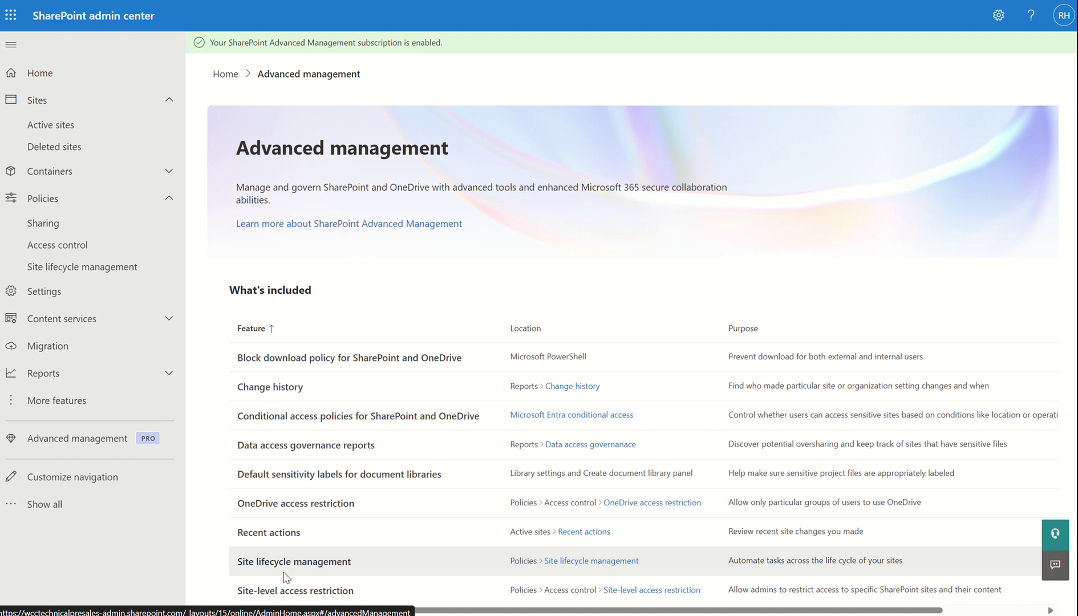
click(288, 587)
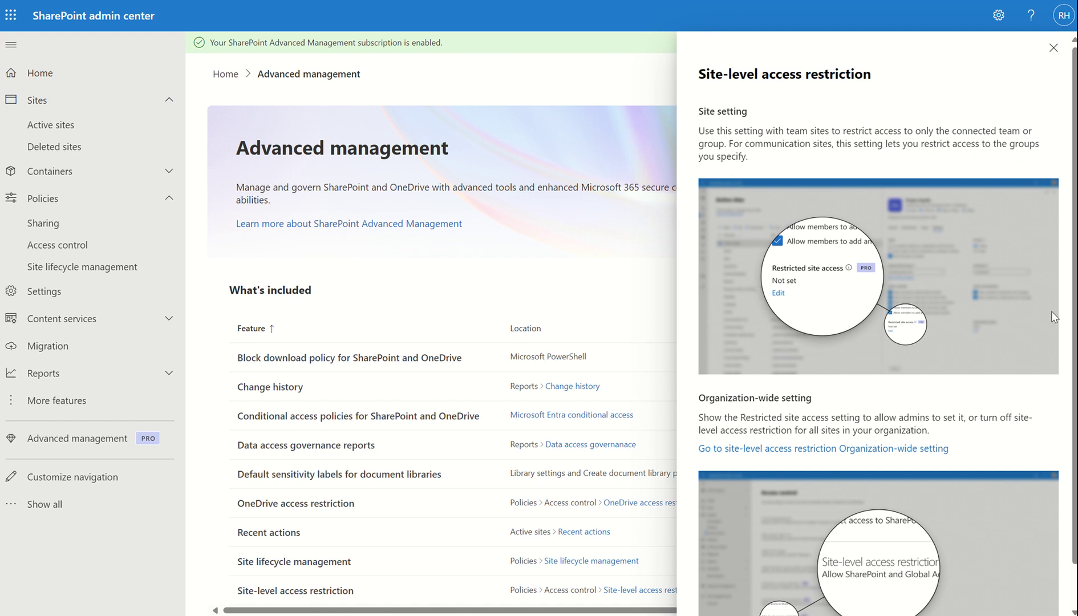
Close the site-level access restriction panel and go to the Access control policies page
scroll(1073, 316, down, 1)
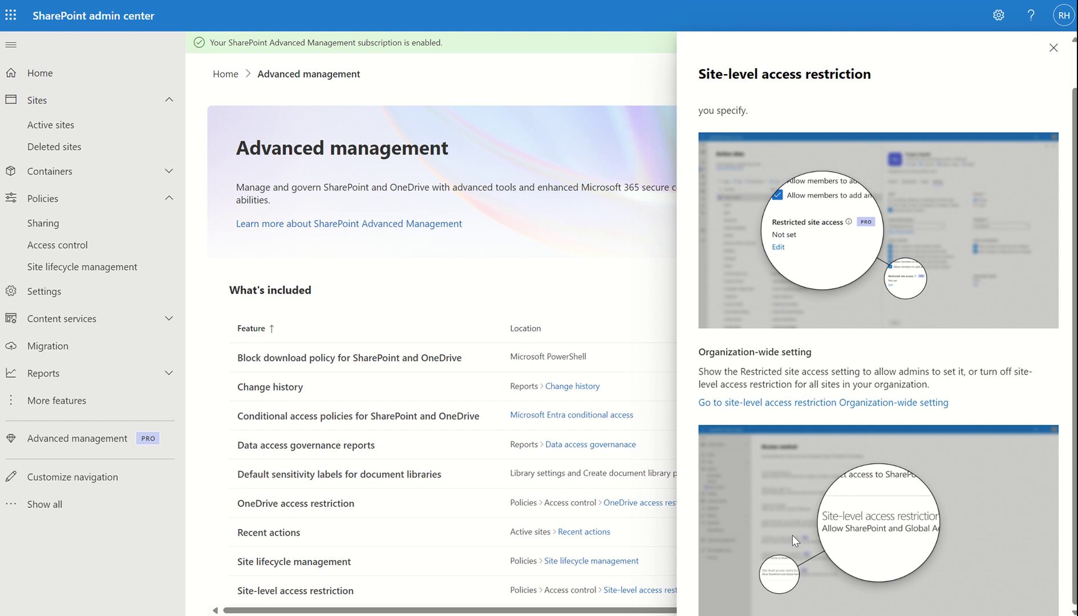
click(1053, 48)
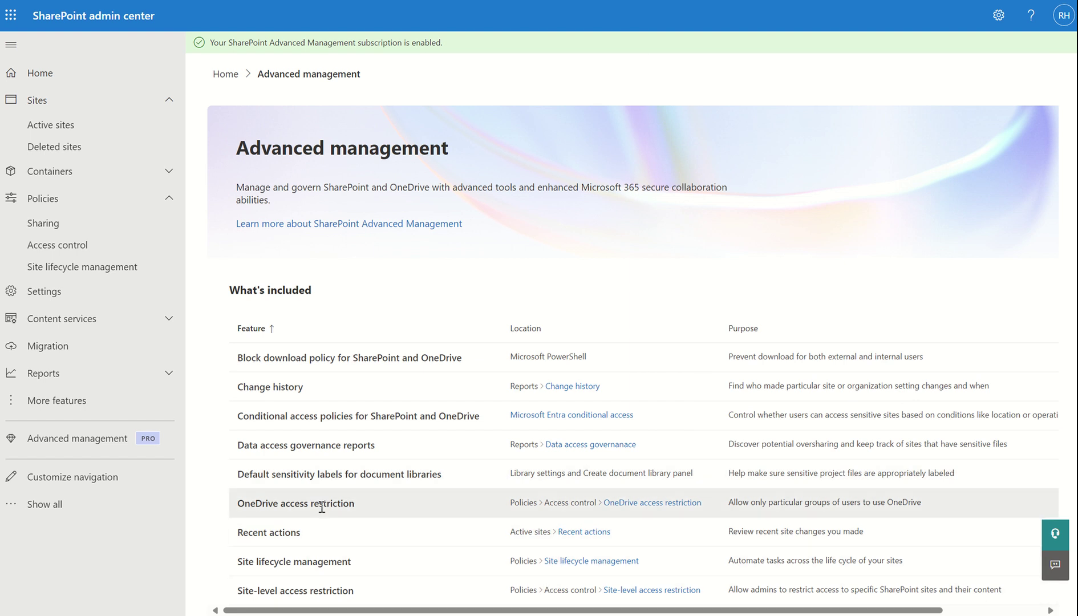
click(80, 250)
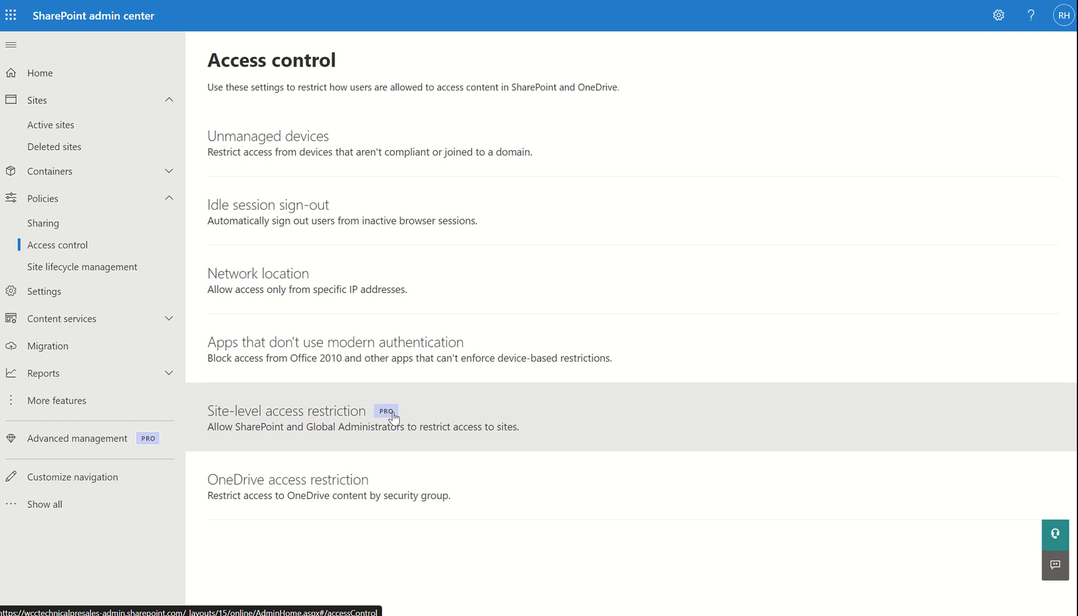
Keep Allow access restriction enabled organization-wide, then view the five Active sites
click(326, 423)
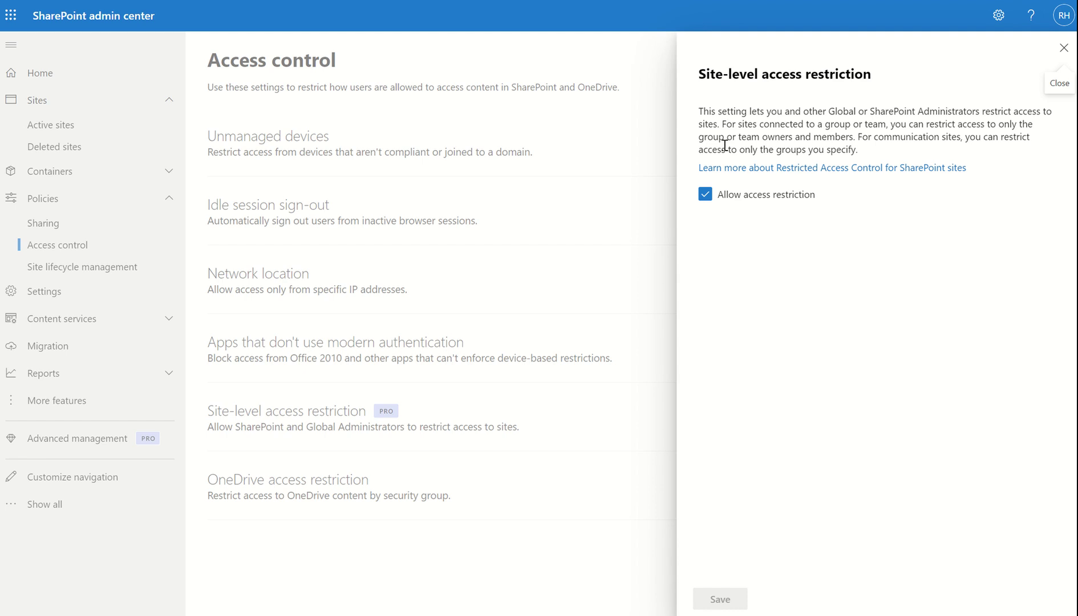
click(705, 195)
click(705, 195)
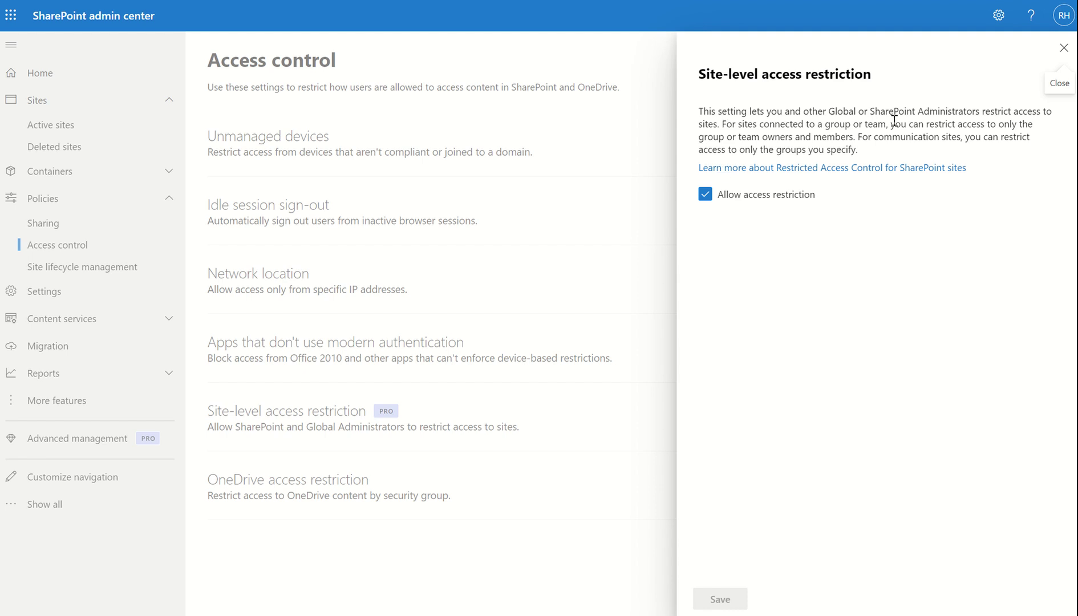
click(1062, 55)
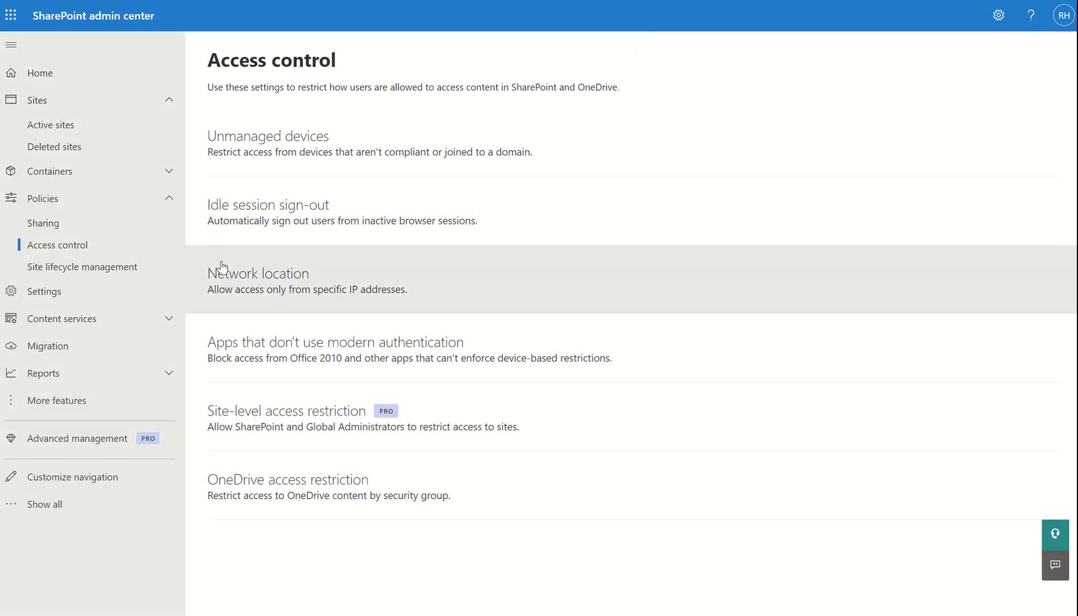
click(51, 136)
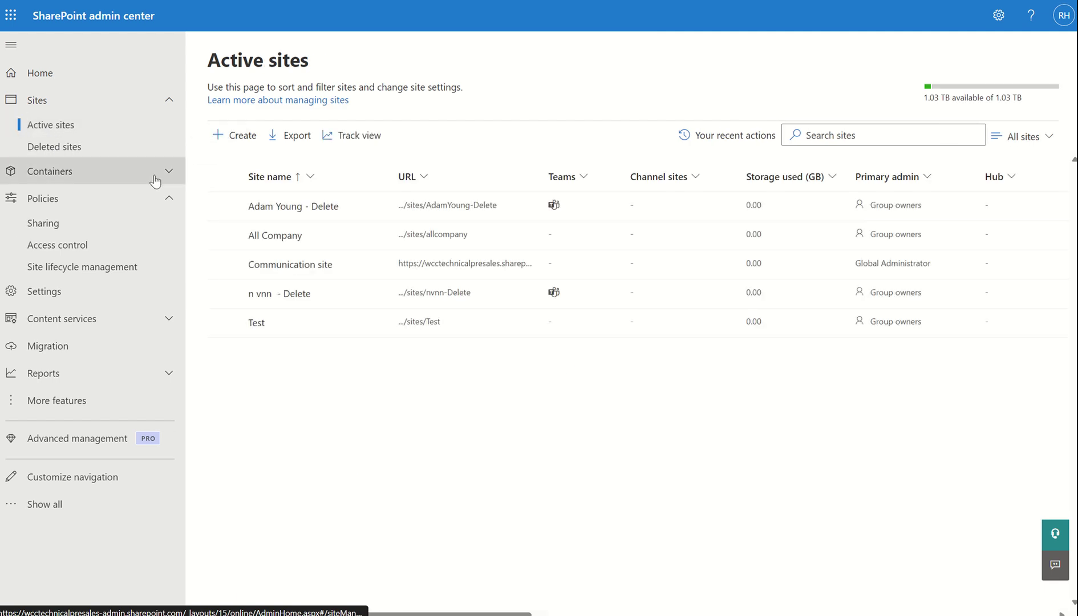
Switch on Restricted site access for Communication site, browse groups, then close without adding any or saving
click(270, 265)
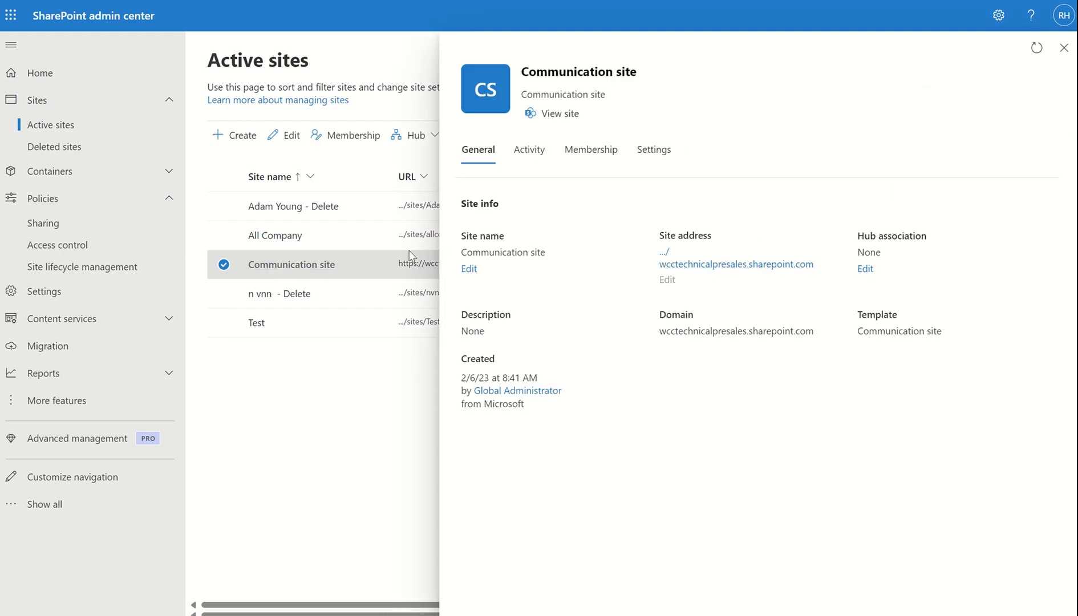
click(654, 150)
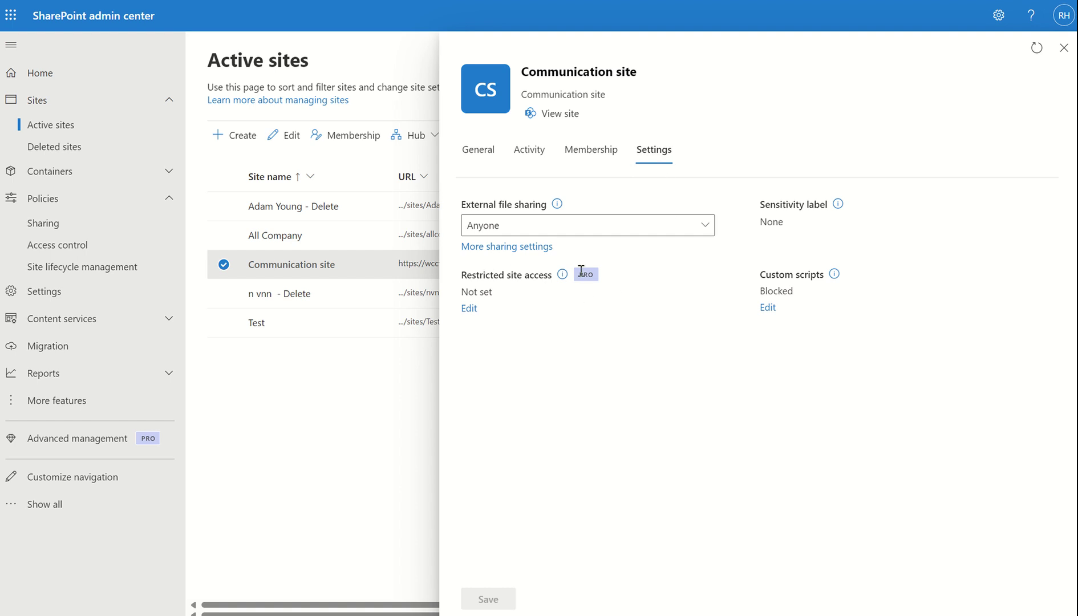
mouse_move(563, 278)
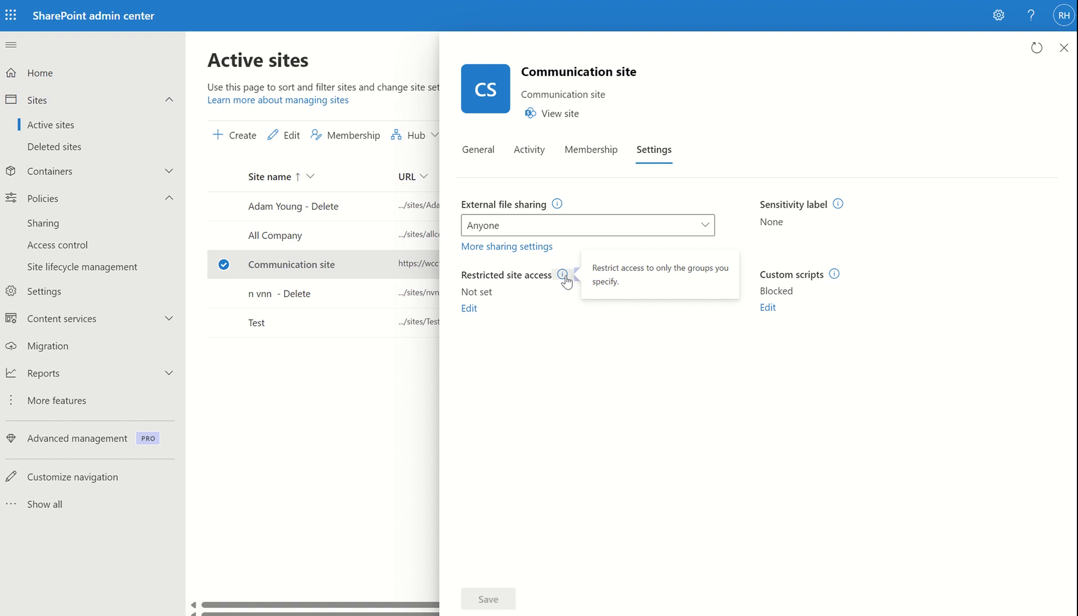
click(468, 309)
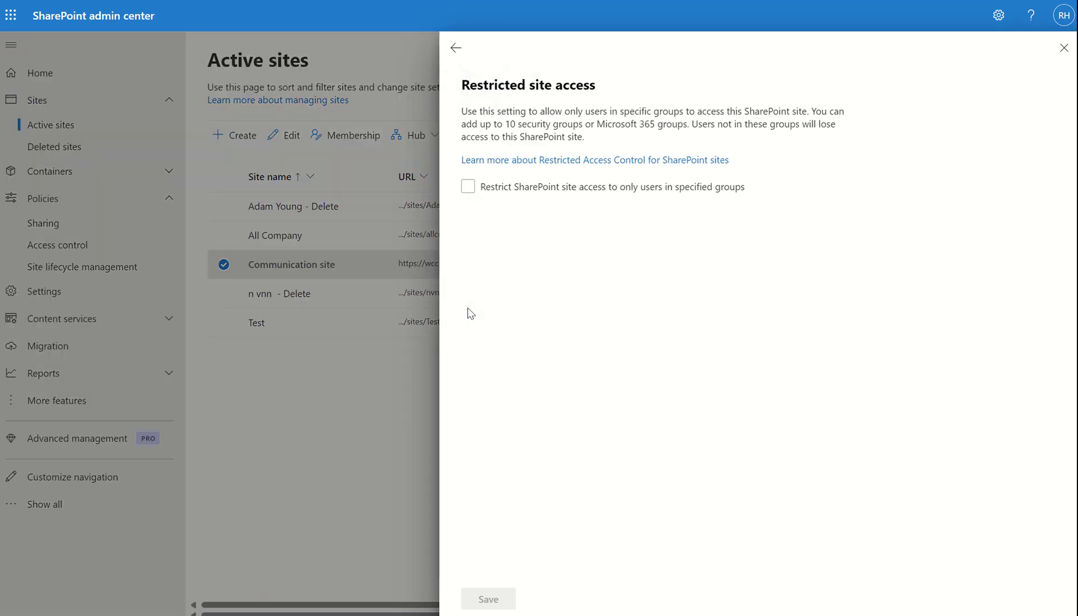
click(469, 188)
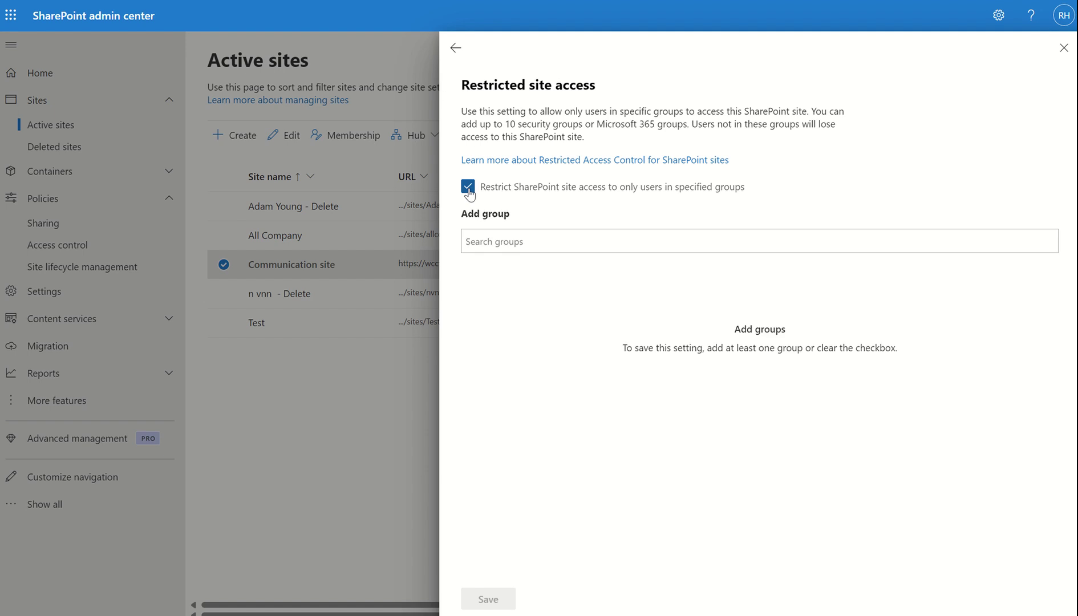
click(502, 241)
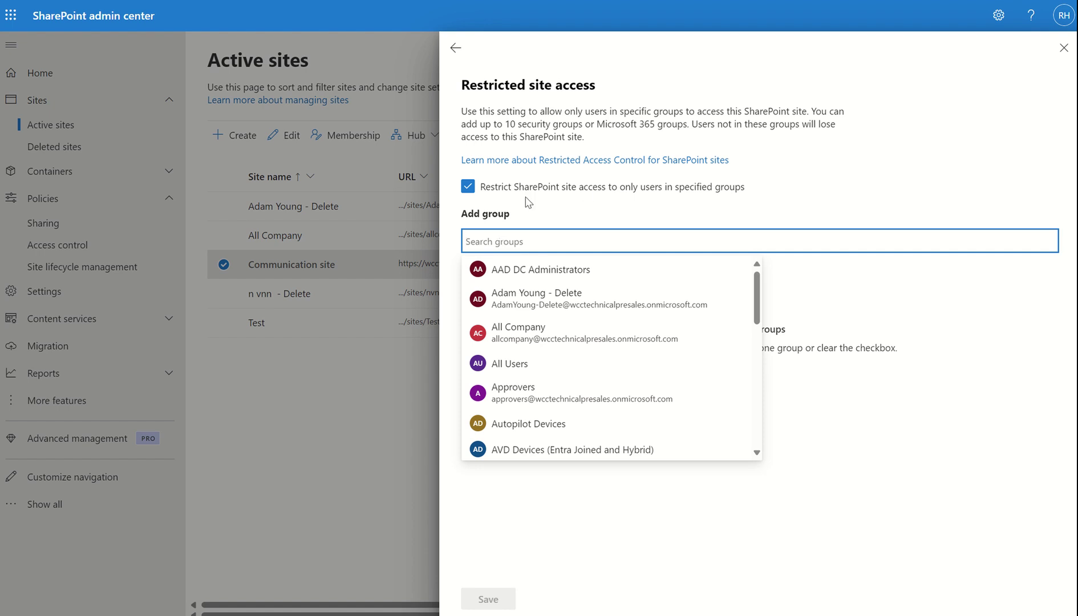
click(1064, 48)
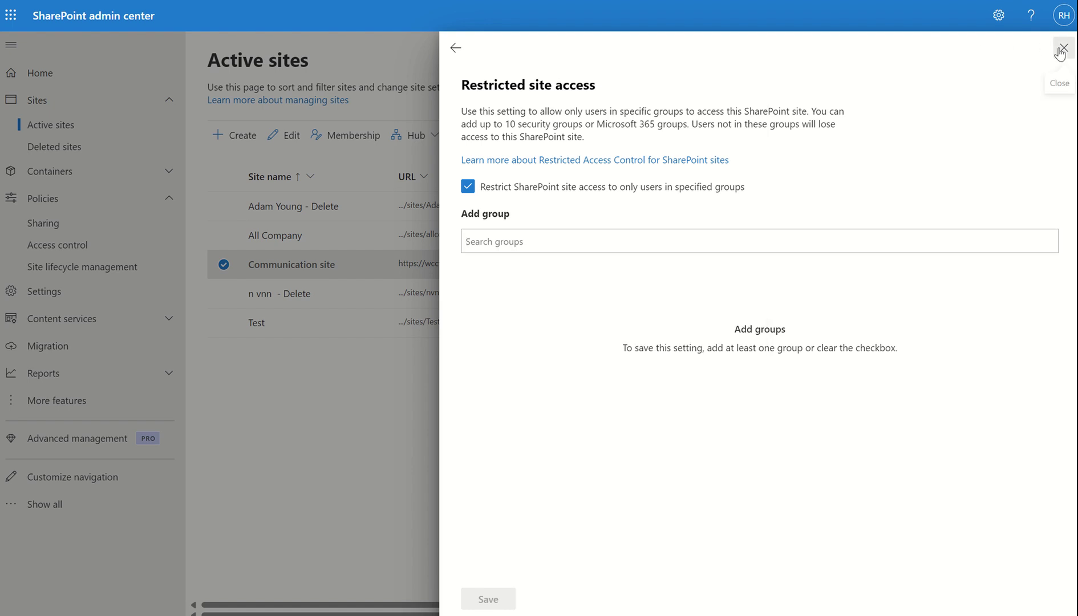
Tick Restrict access for All Company, discard it unsaved, and return to Advanced management
click(290, 239)
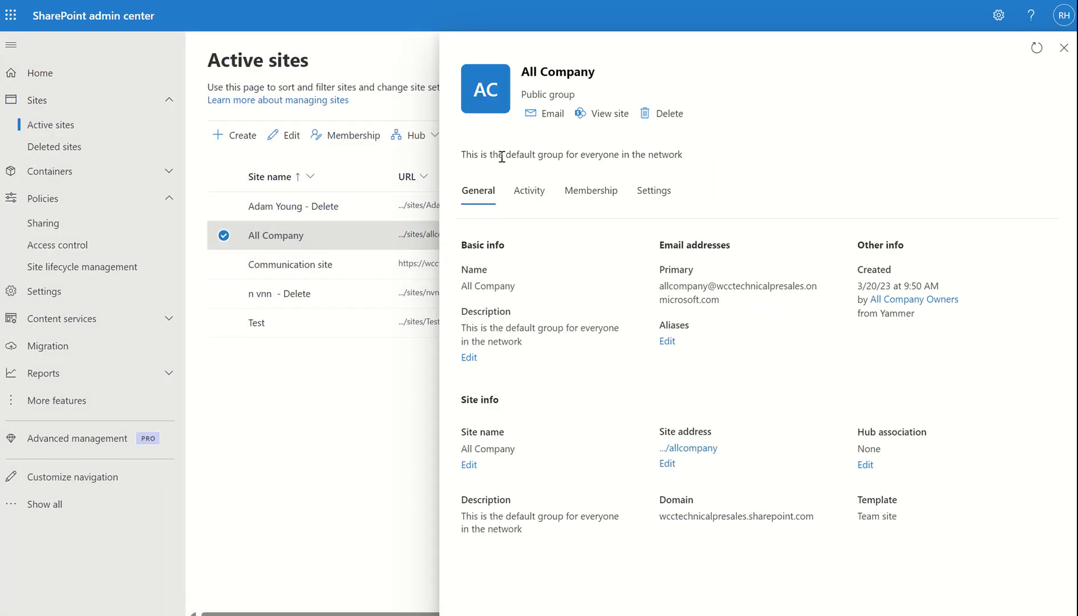
click(650, 205)
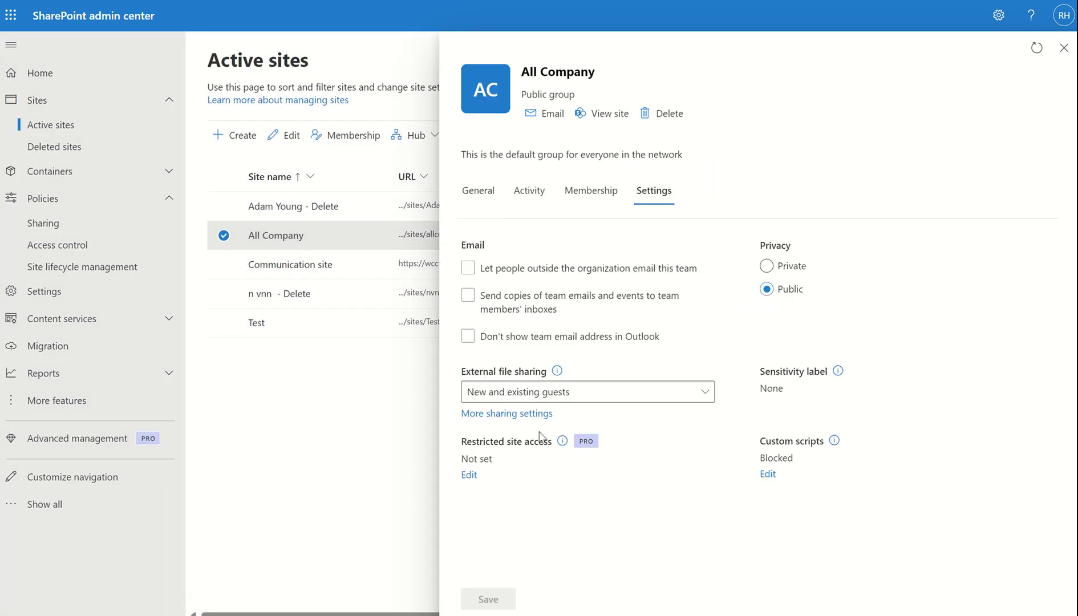
click(470, 474)
click(471, 191)
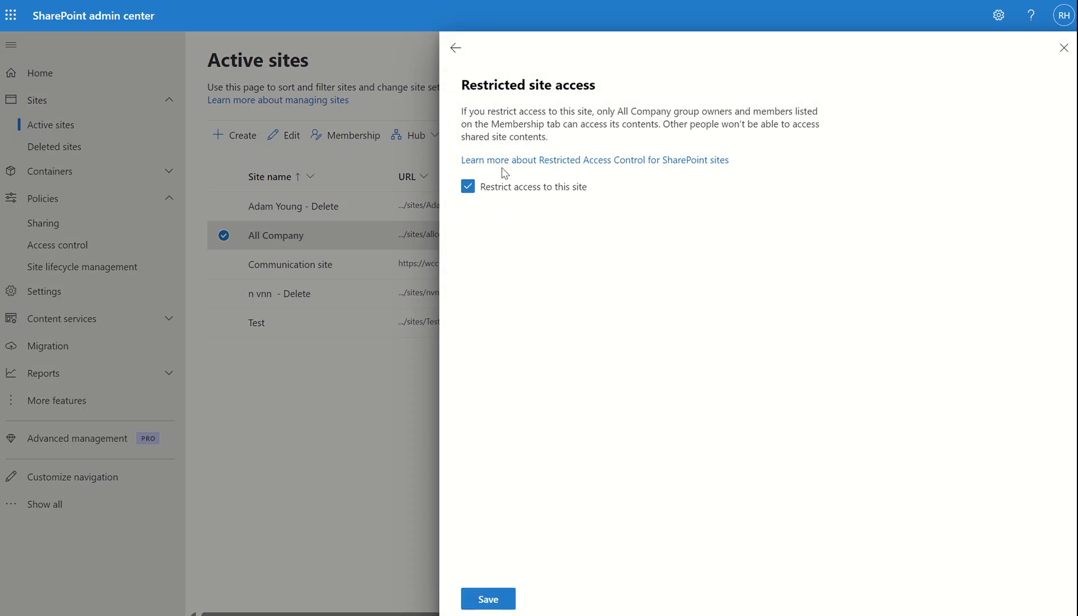
click(1063, 48)
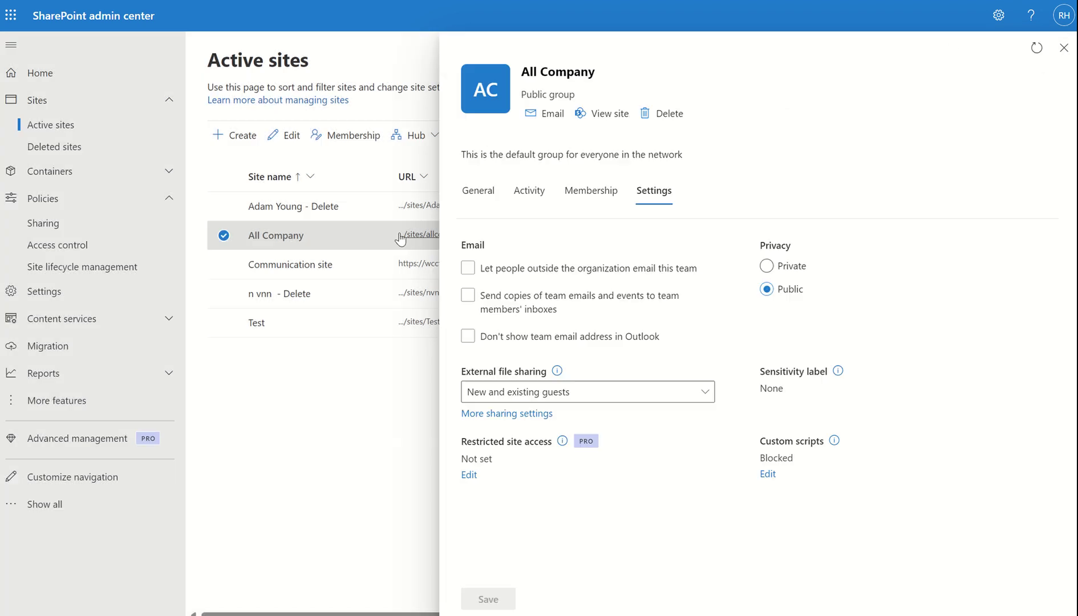
click(87, 442)
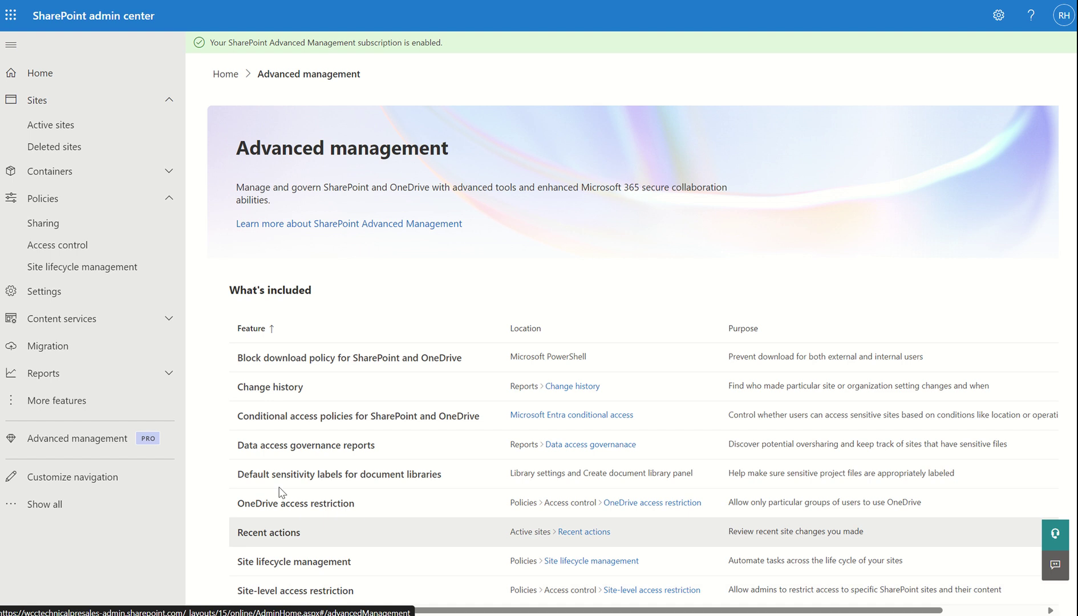
Open the Block download policy details and its PowerShell documentation link
click(329, 356)
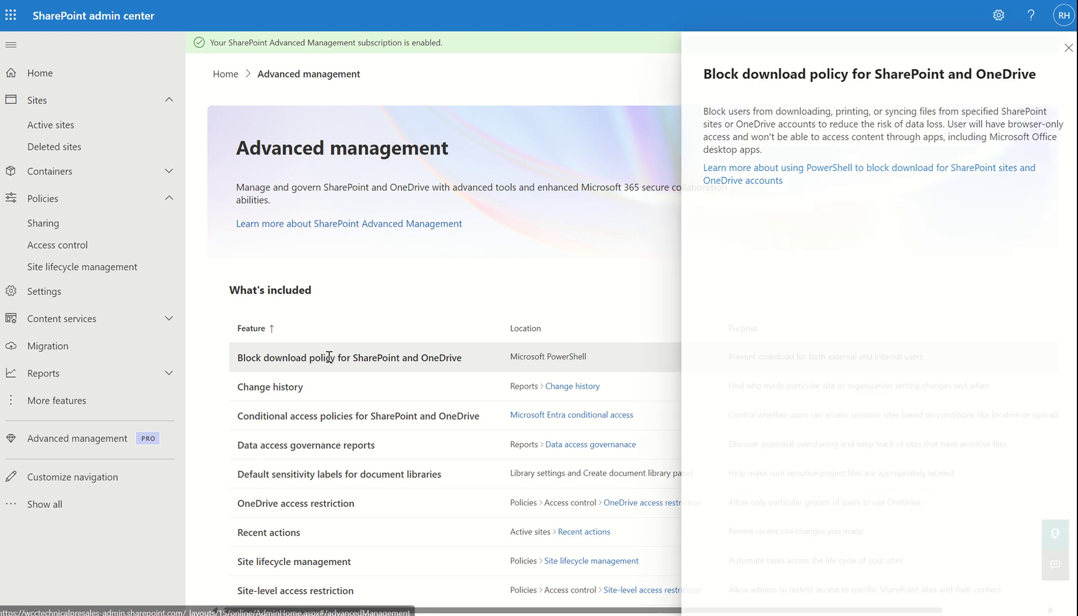
click(725, 186)
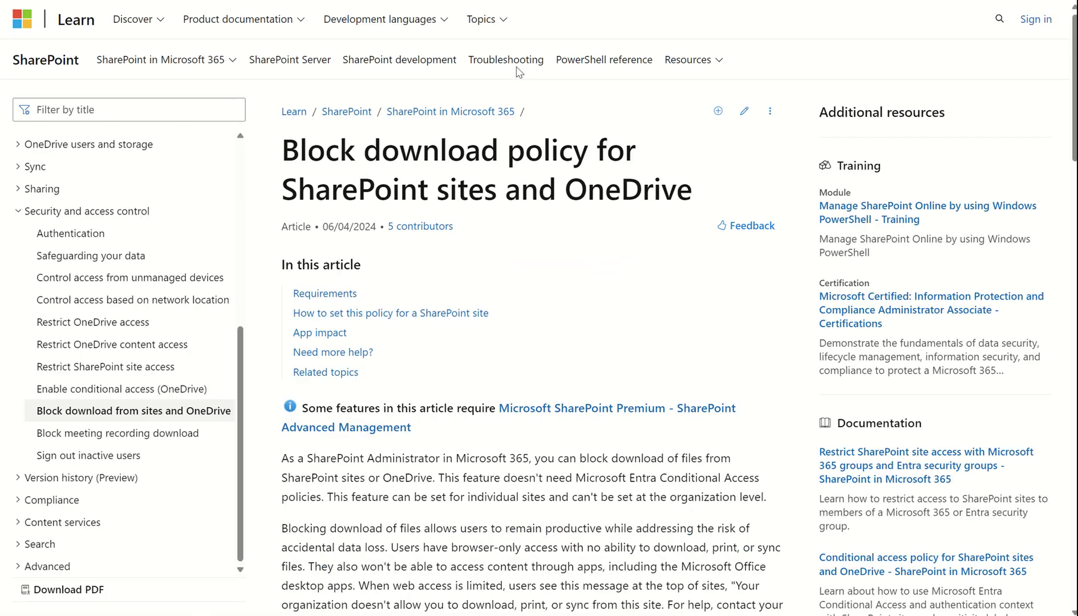
Scroll the Microsoft Learn article to the Set-SPOSite -BlockDownloadPolicy $true instructions
drag(1073, 140, 1073, 278)
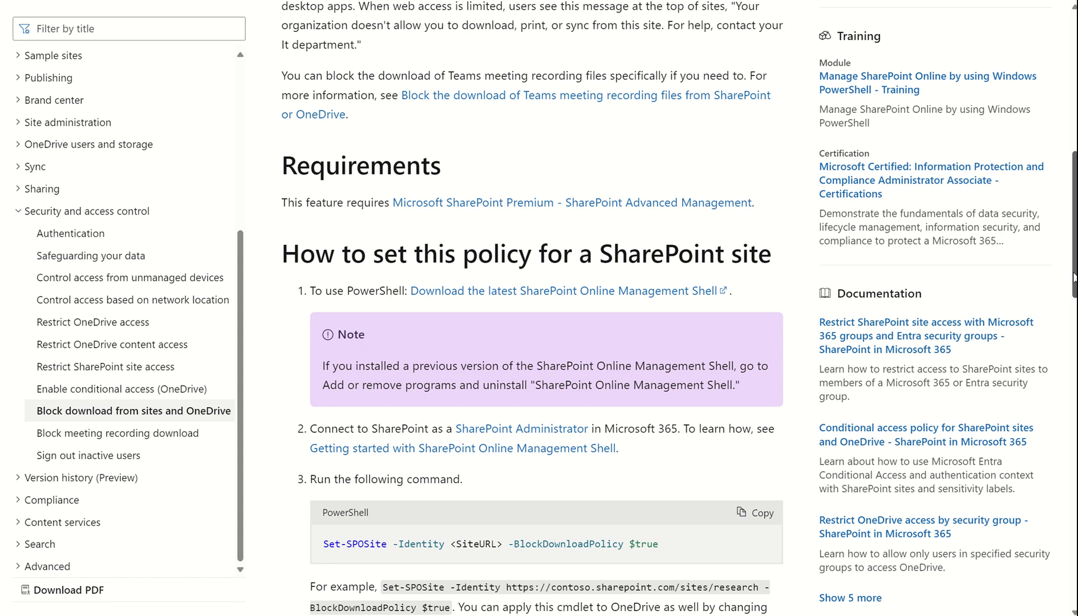
drag(1074, 278, 1075, 302)
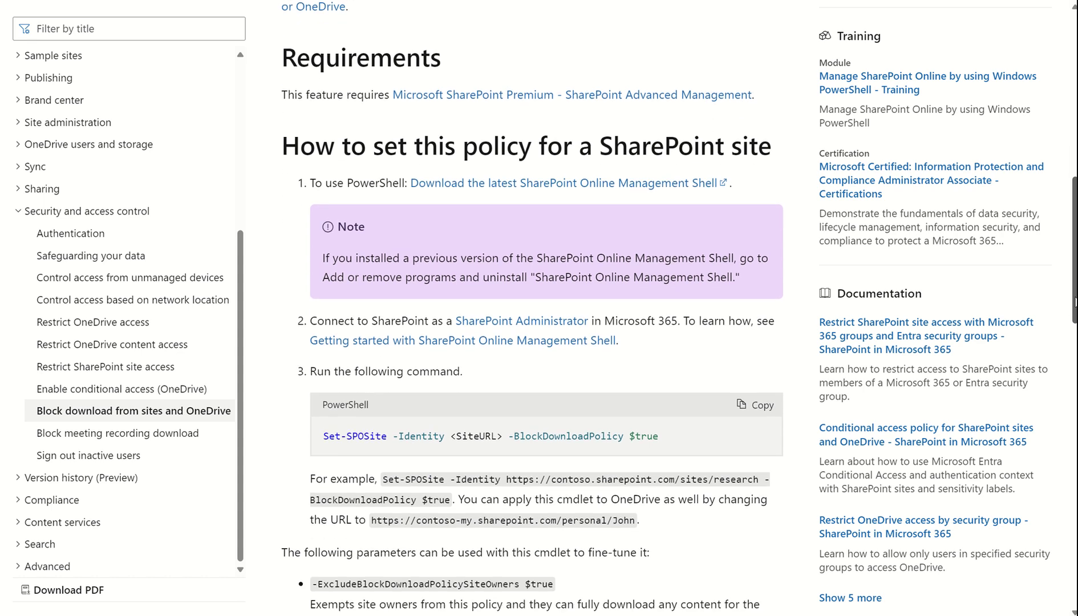
drag(1075, 302, 1056, 186)
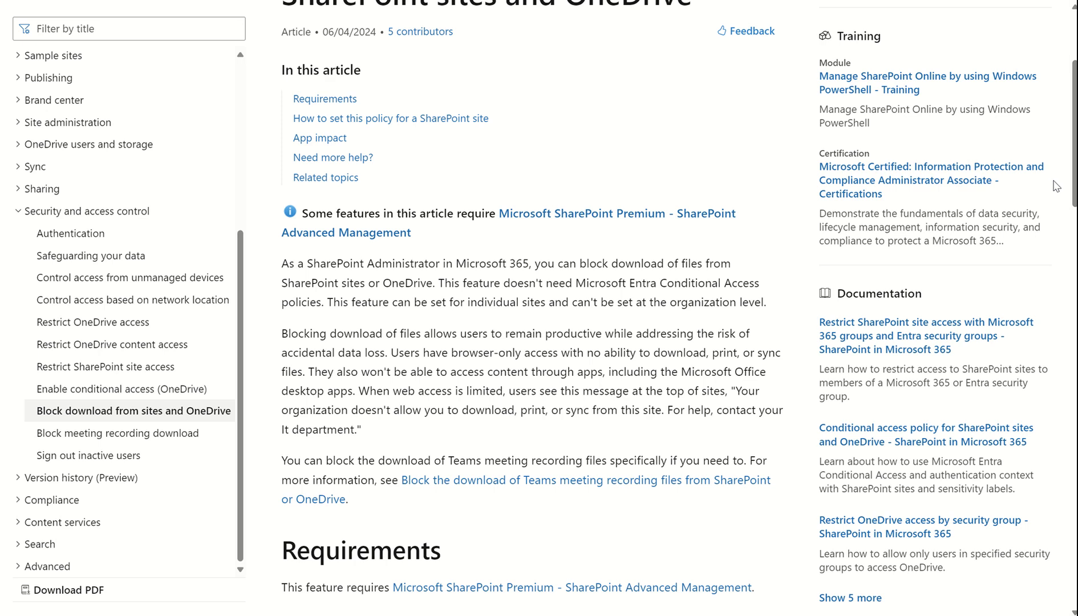
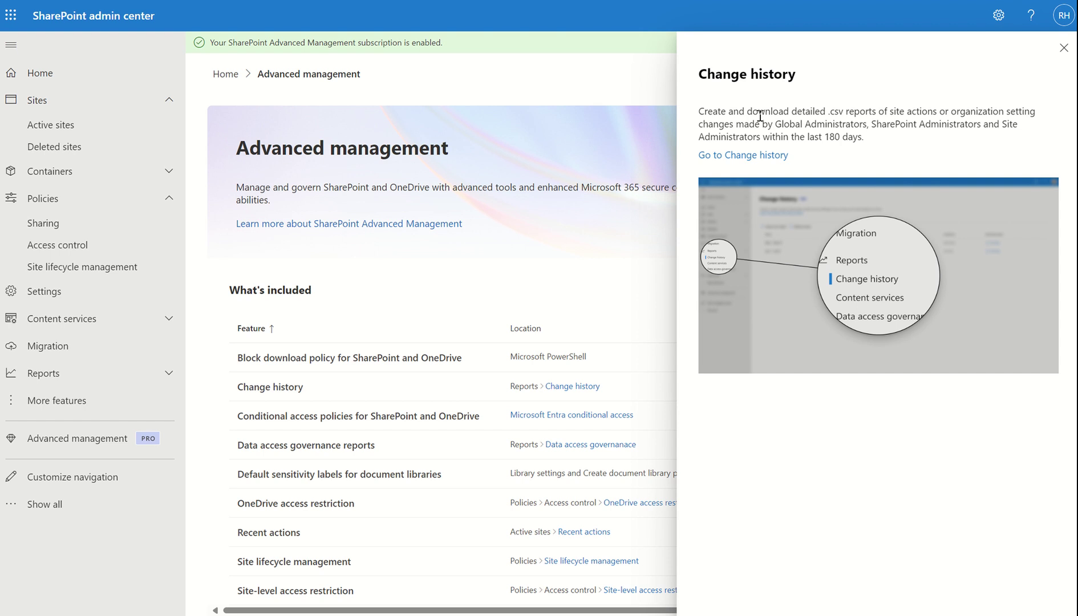
Go to Change history and start a new Organization settings report
click(731, 157)
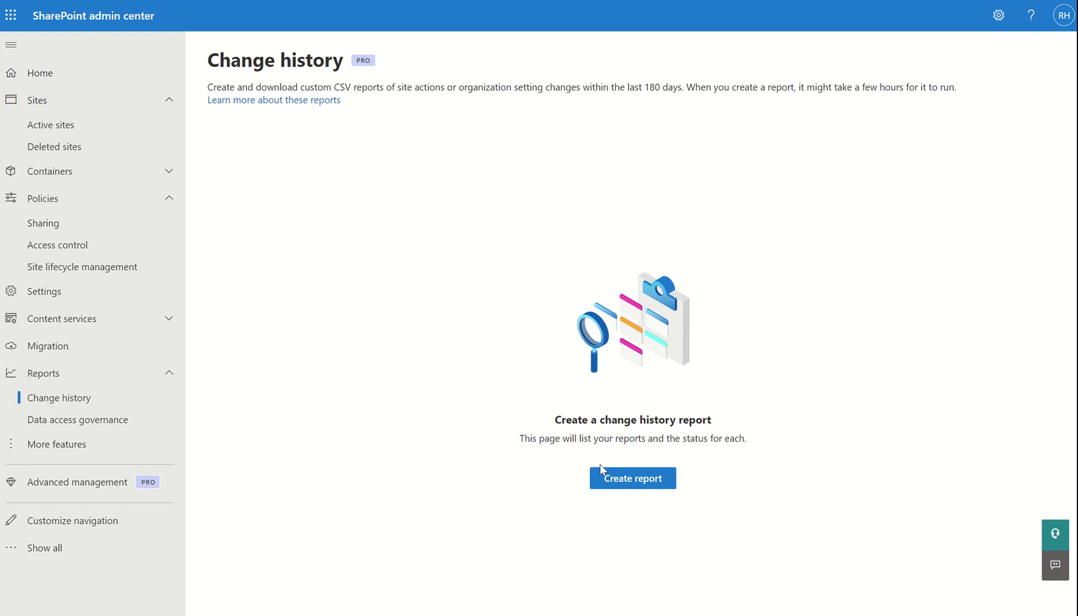
click(615, 480)
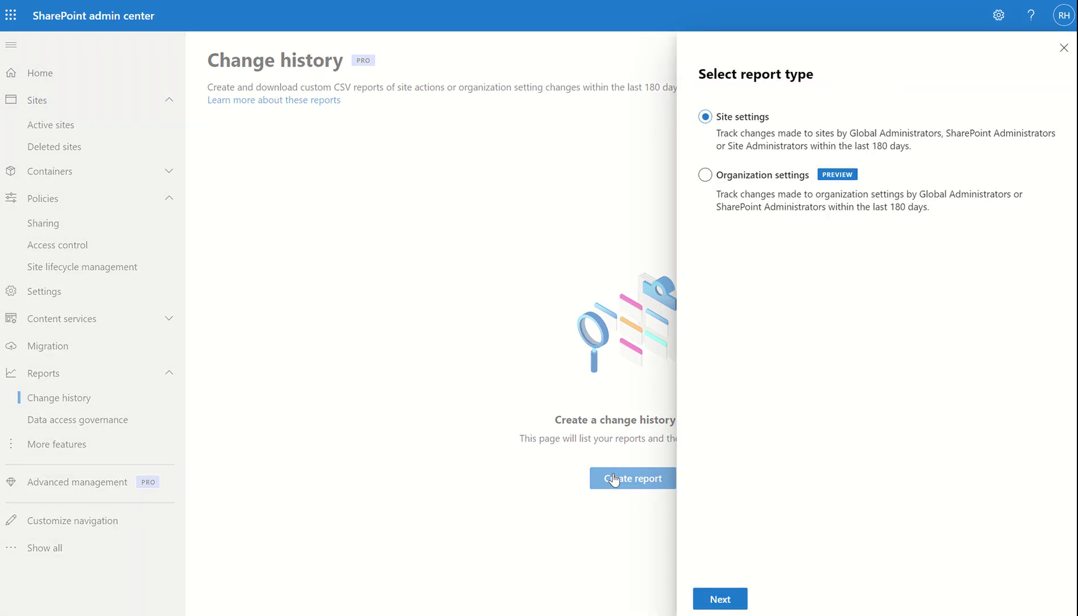
click(771, 185)
click(736, 123)
click(730, 184)
click(716, 596)
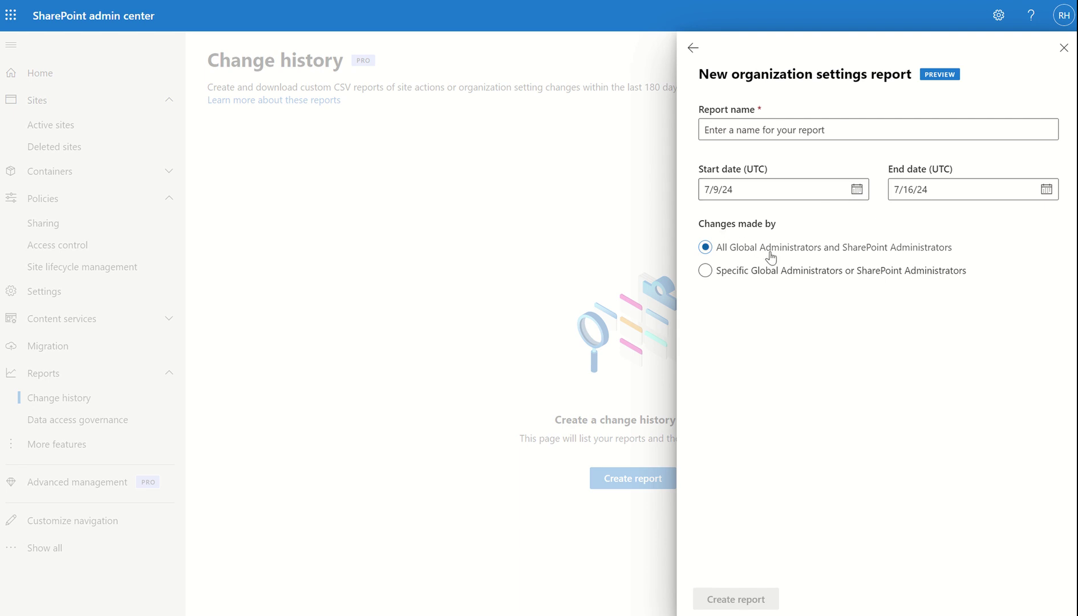
Limit the report to specific administrators, then back out and close the panel without creating it
click(822, 269)
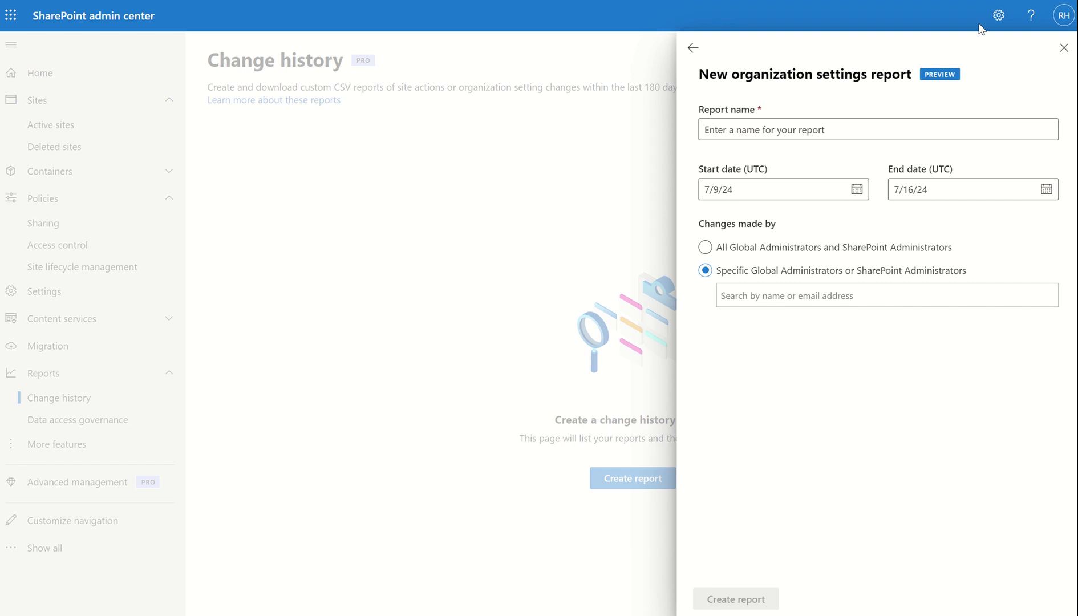
click(693, 50)
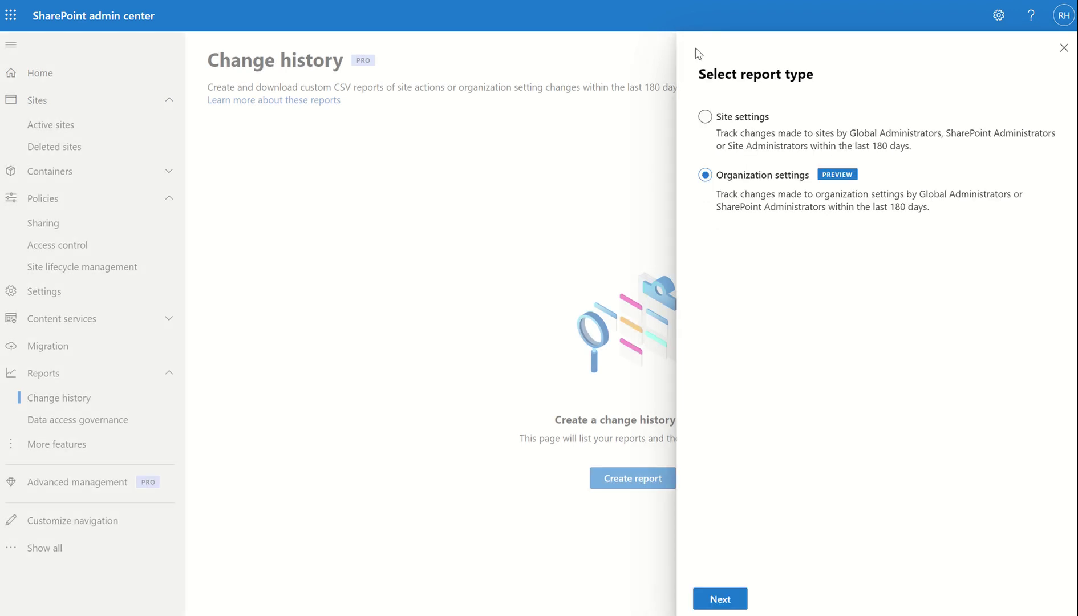
click(1064, 49)
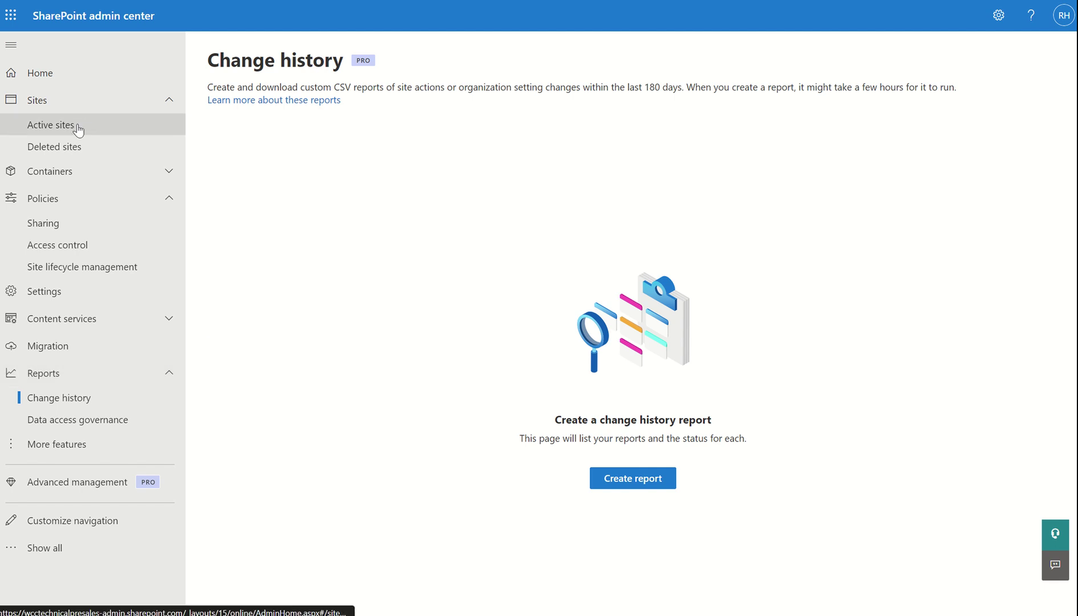
click(80, 481)
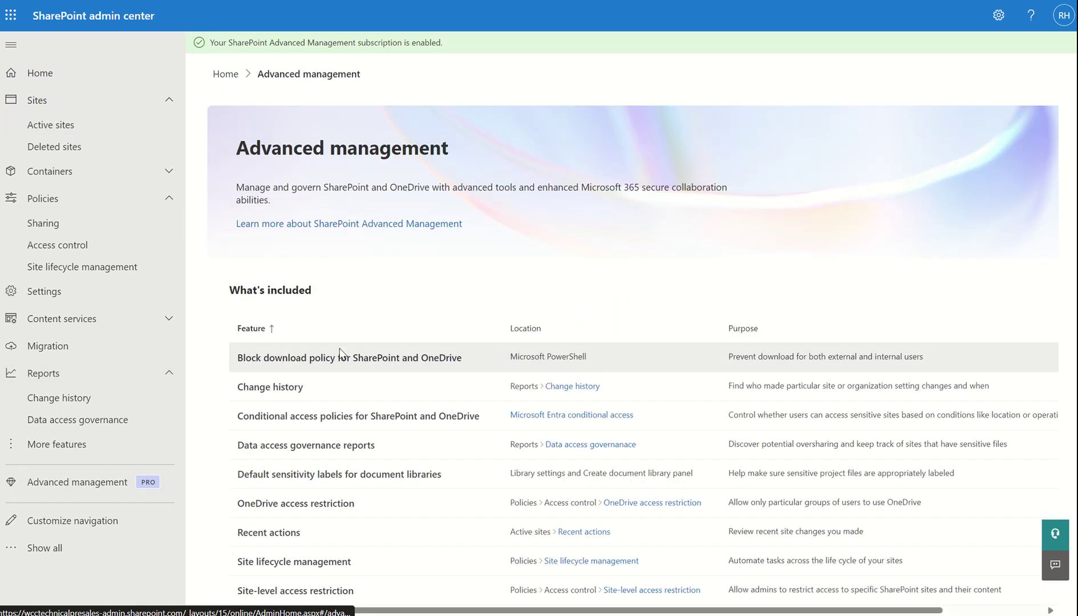
Show the Conditional access policies details and follow the Microsoft Entra conditional access Learn link
click(306, 419)
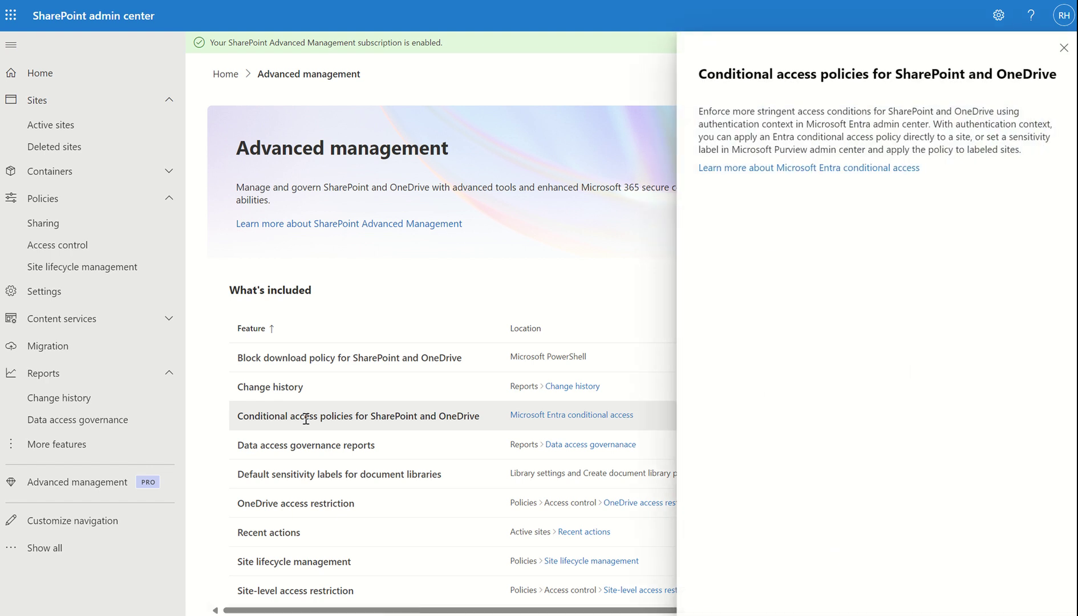
click(746, 176)
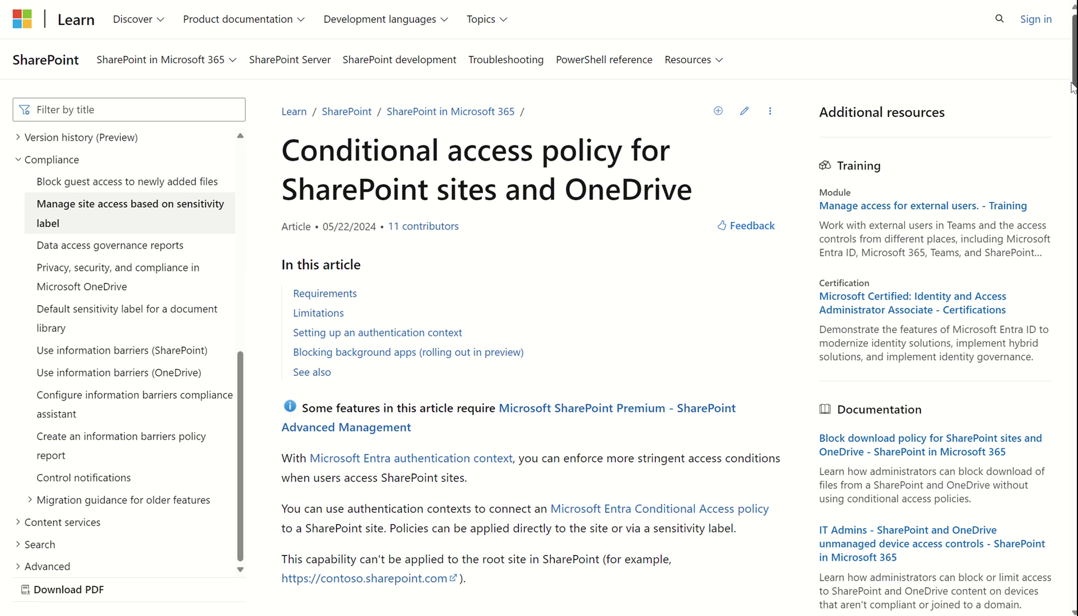
scroll(1071, 80, down, 5)
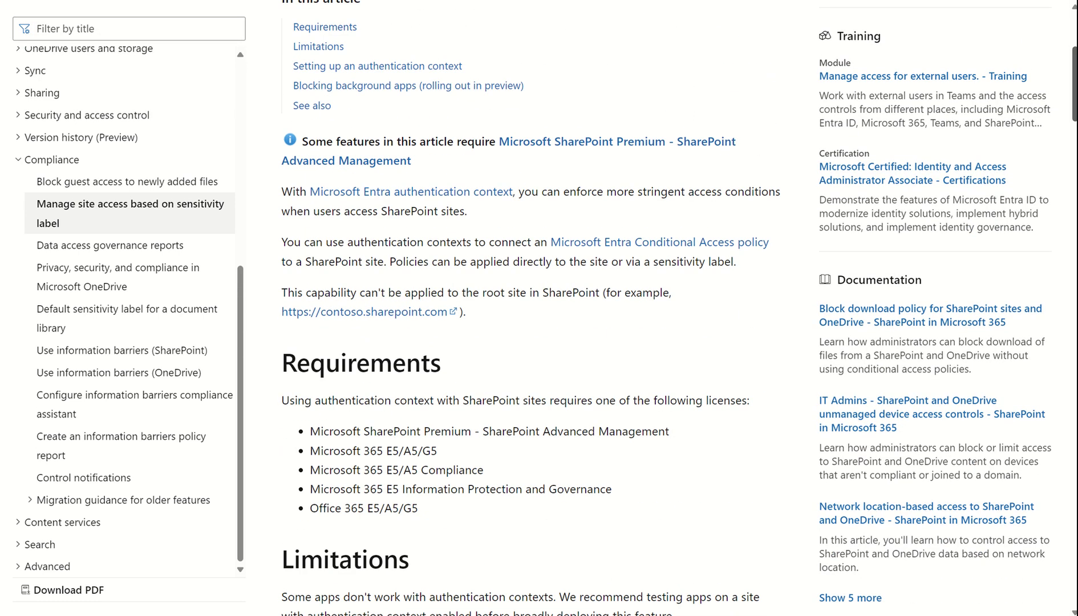
Scroll through the article's Requirements, Limitations and Add an authentication context sections
drag(1074, 118, 1070, 222)
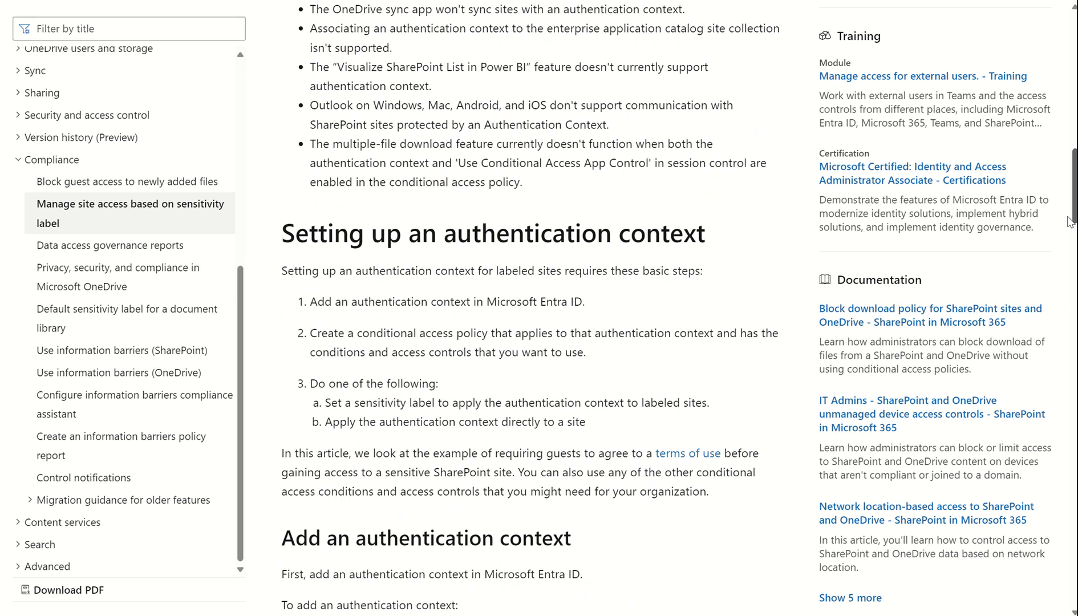
drag(1070, 222, 1070, 282)
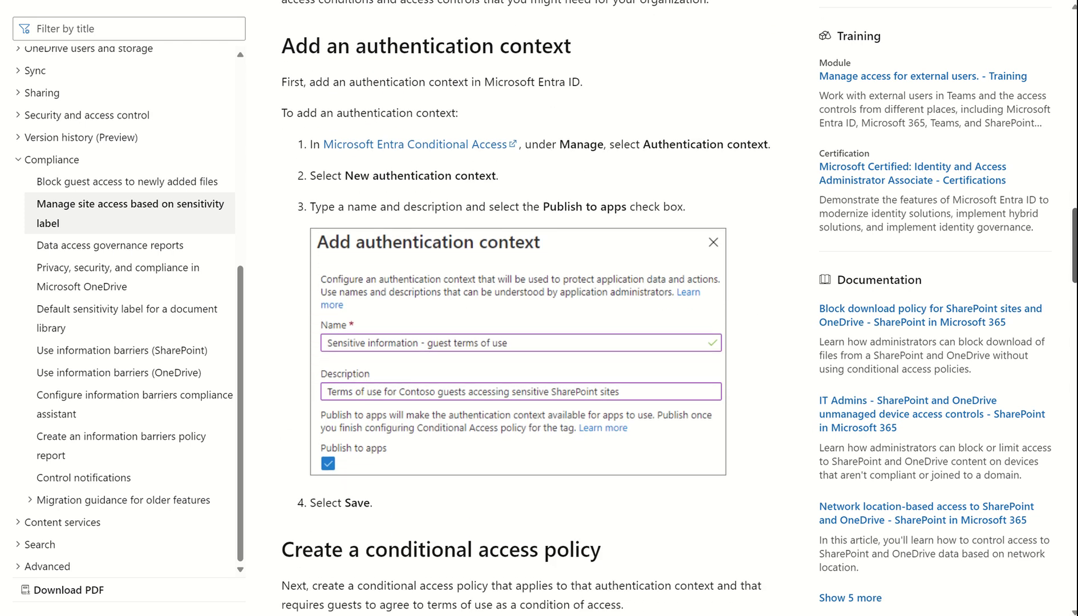
scroll(527, 308, up, 8)
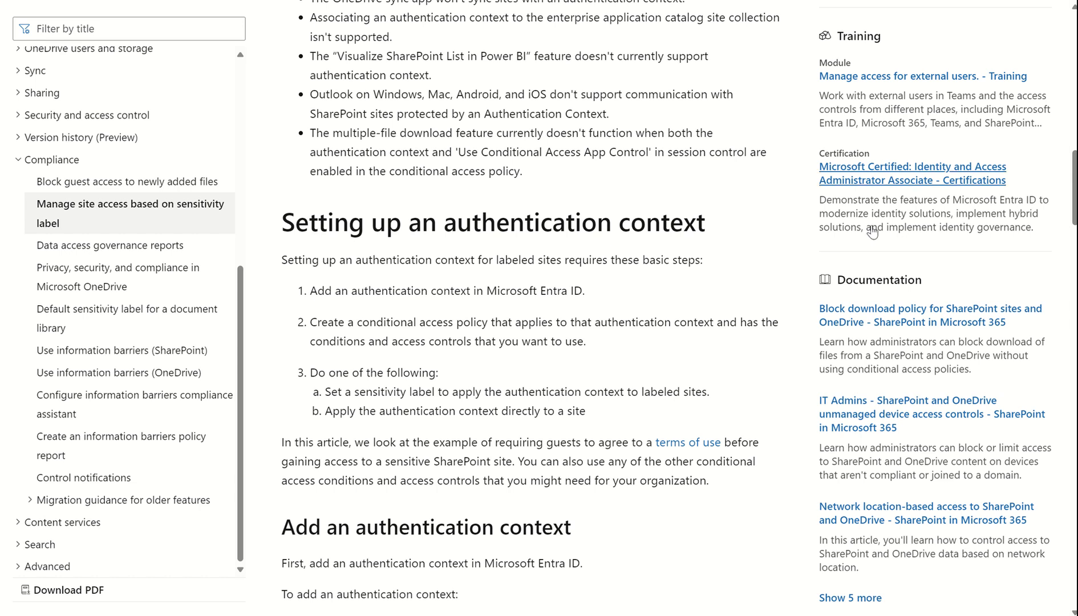
drag(1075, 198, 1074, 244)
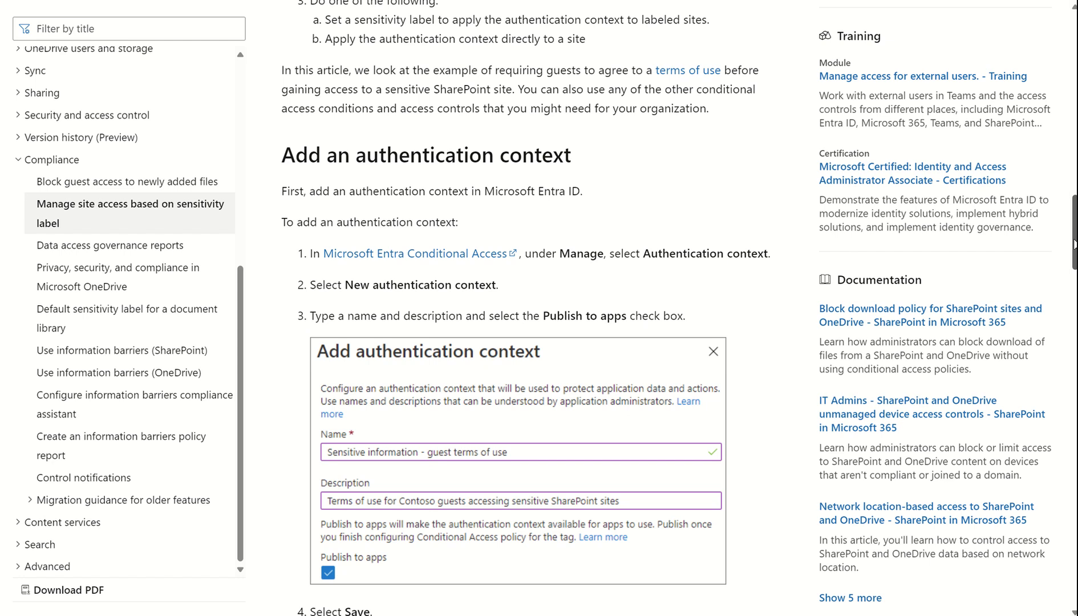
drag(1074, 244, 1074, 381)
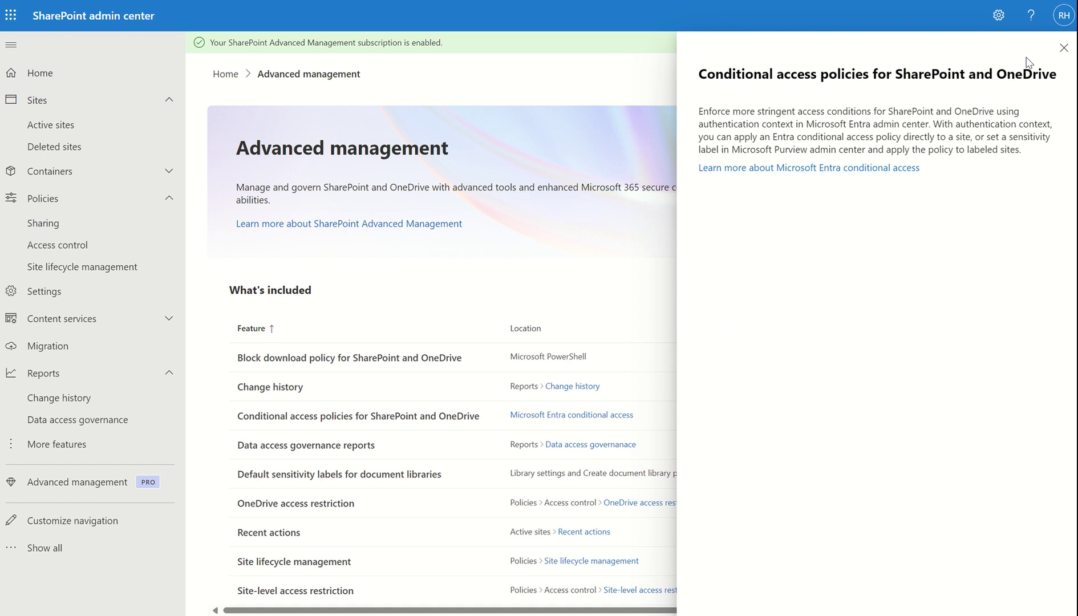
Close the Conditional access details and view the Sharing links reports under Data access governance
click(1063, 48)
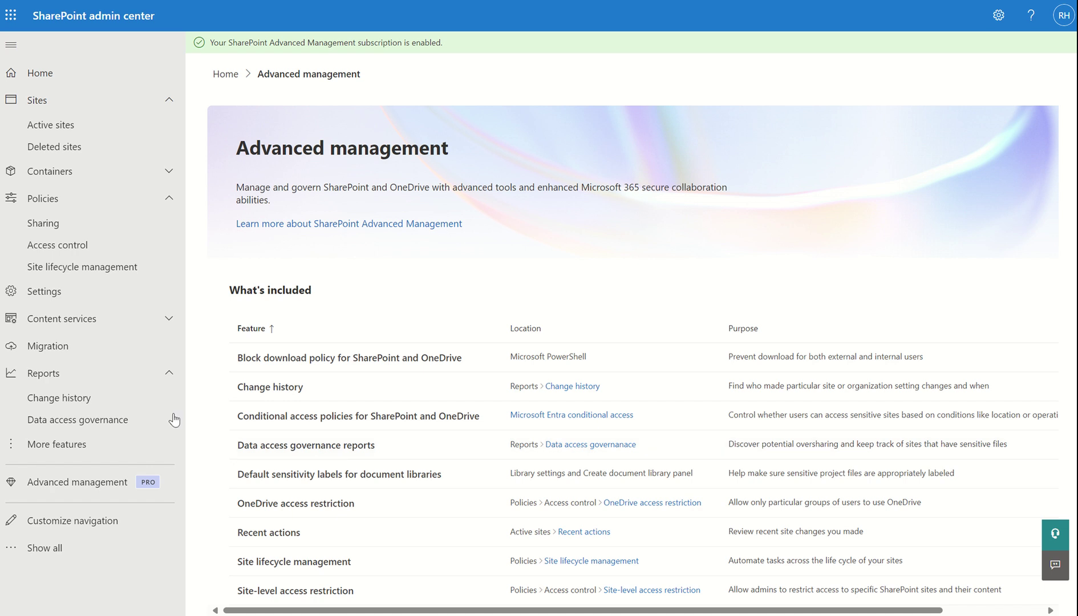
click(89, 417)
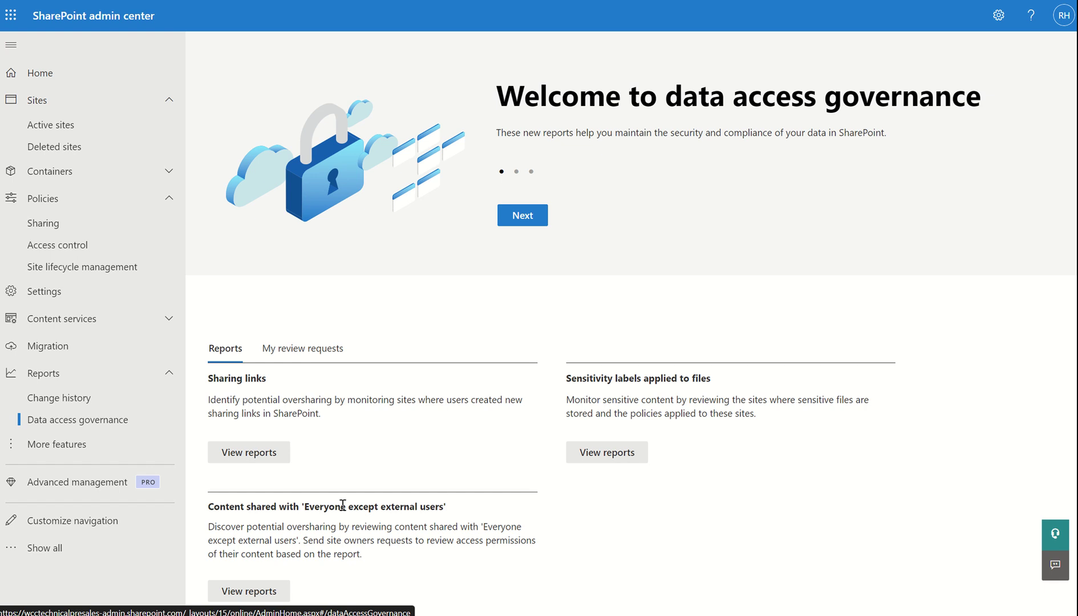
click(261, 456)
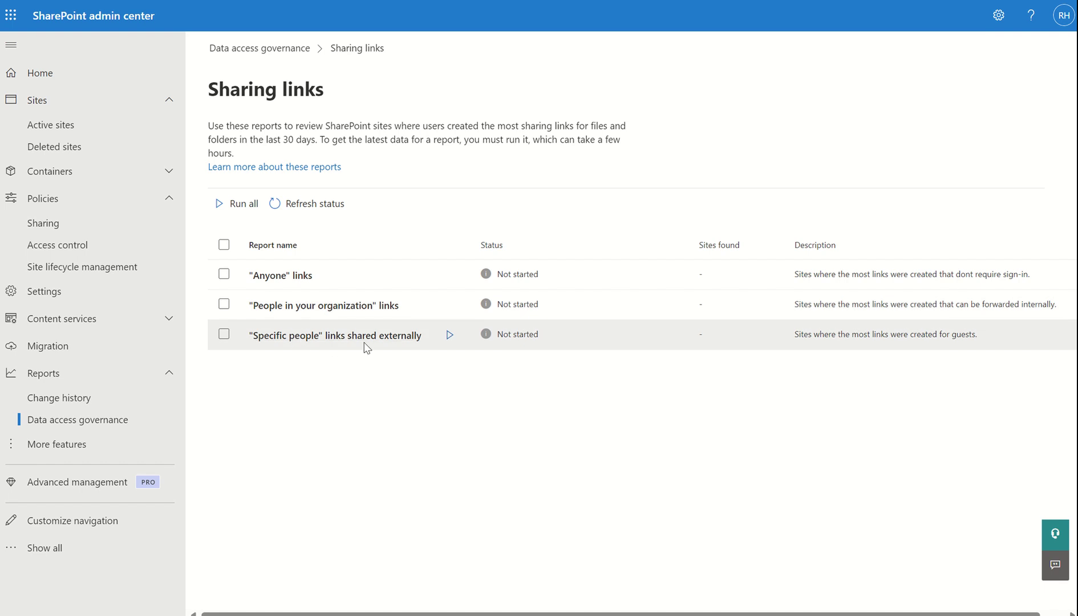
click(81, 483)
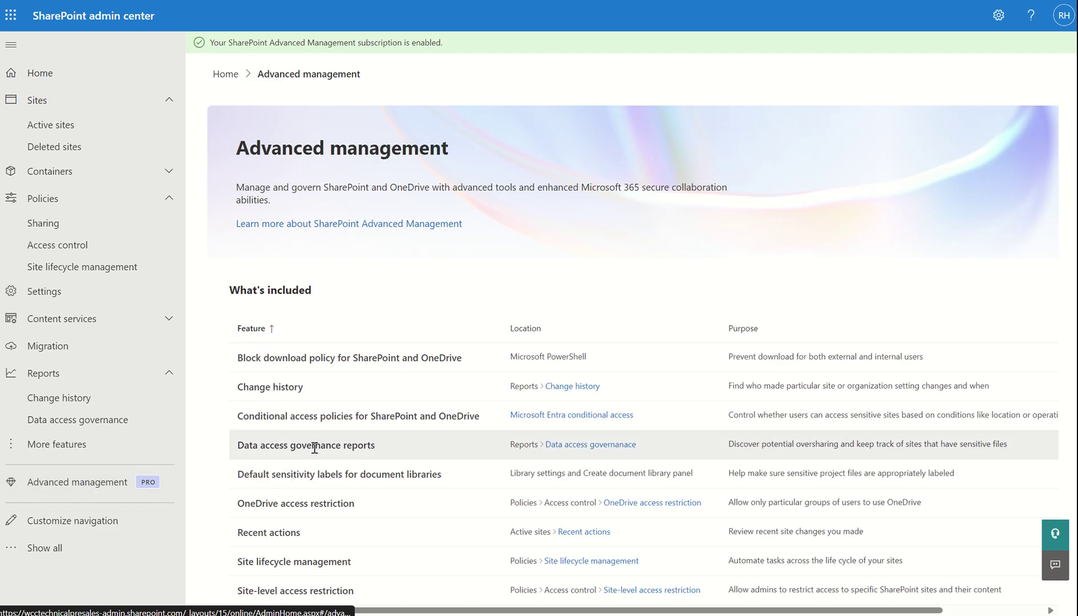
Read the Default sensitivity labels details, then check the Communication site's settings in Active sites
click(306, 478)
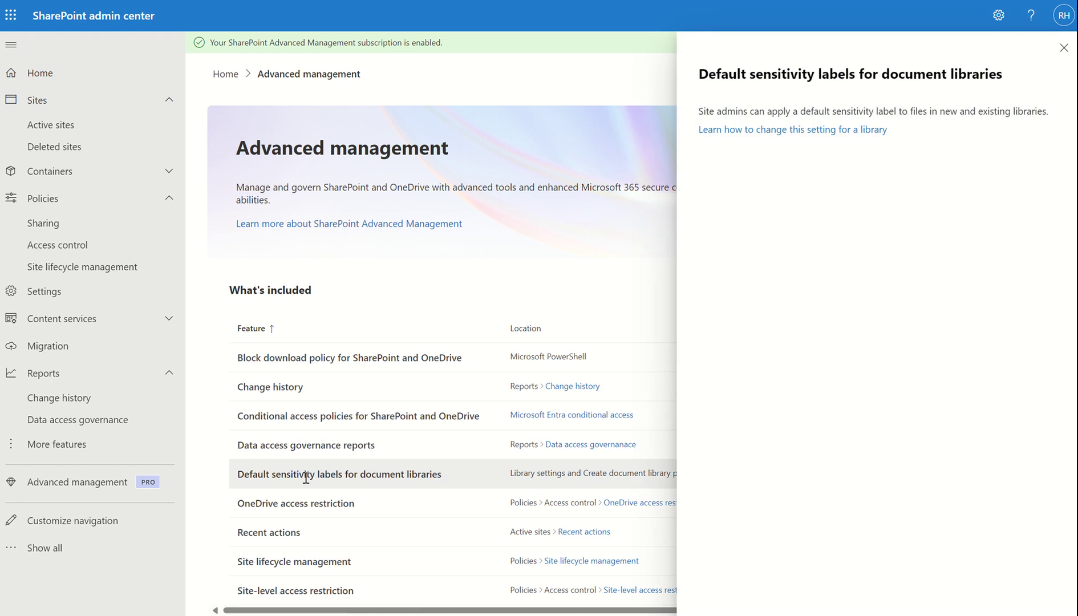
click(63, 125)
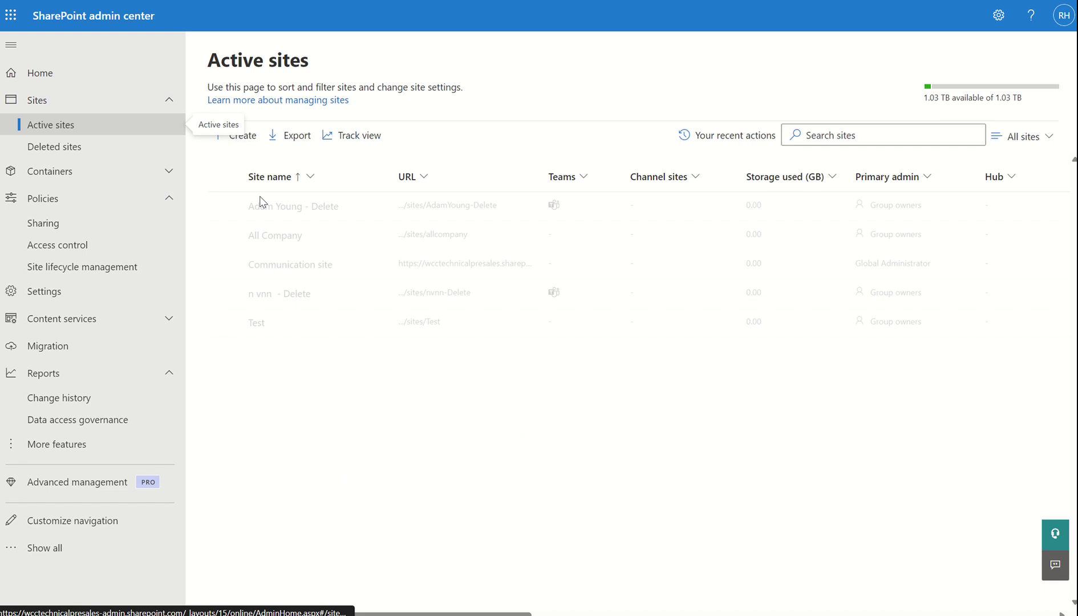
click(291, 264)
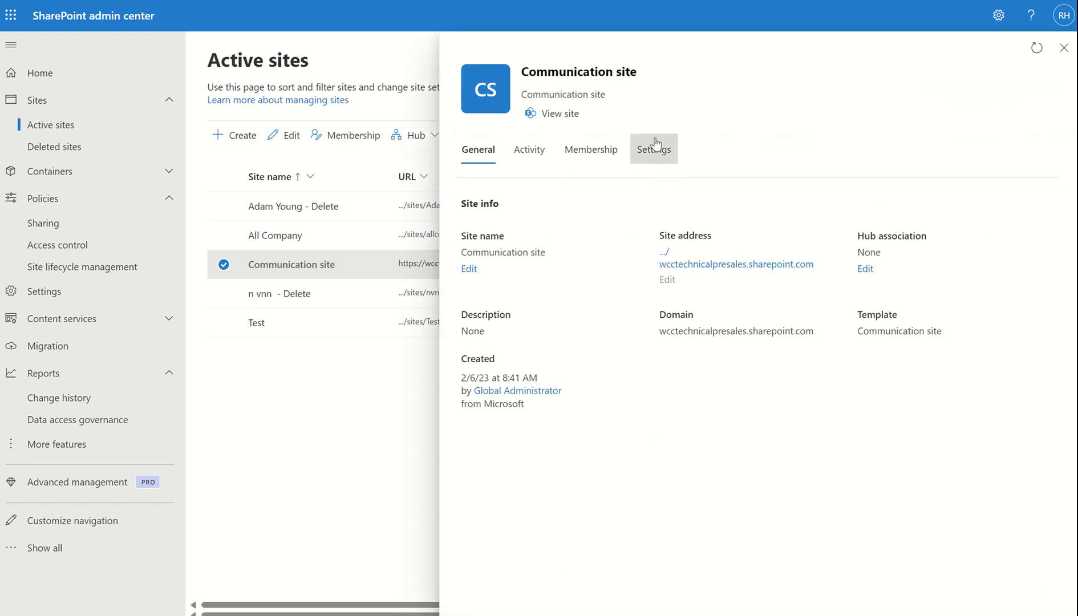
click(656, 143)
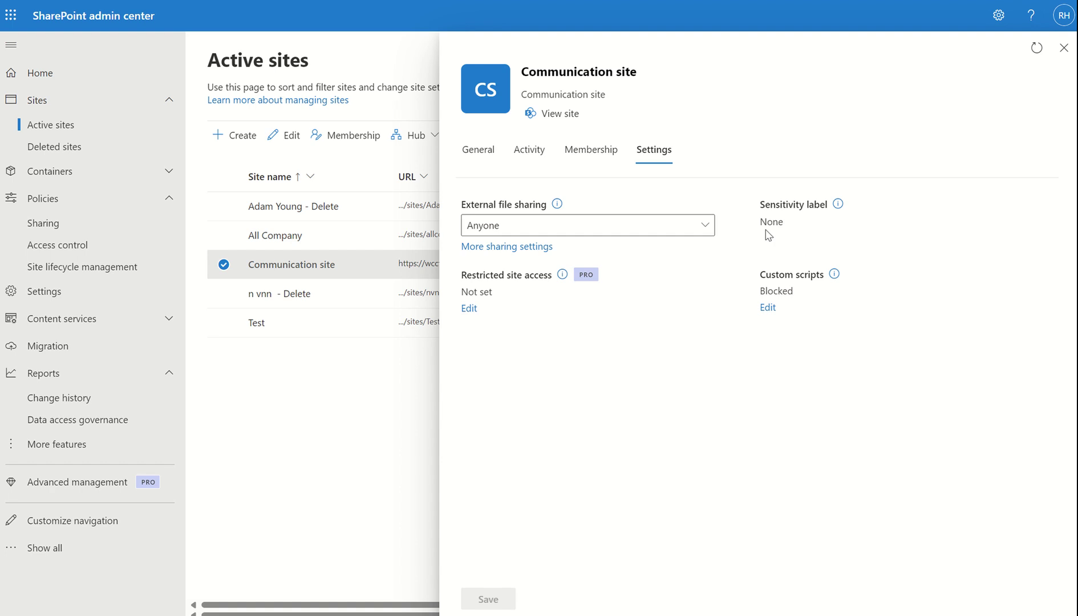
click(1064, 47)
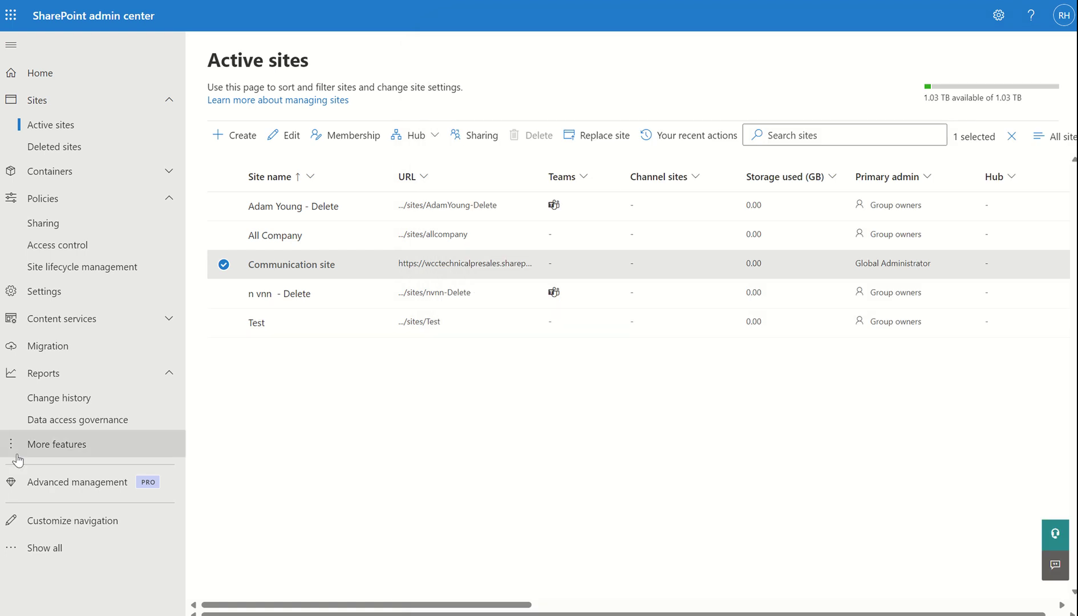
Tick OneDrive access restriction to security groups without saving, then show the Recent actions description
click(45, 482)
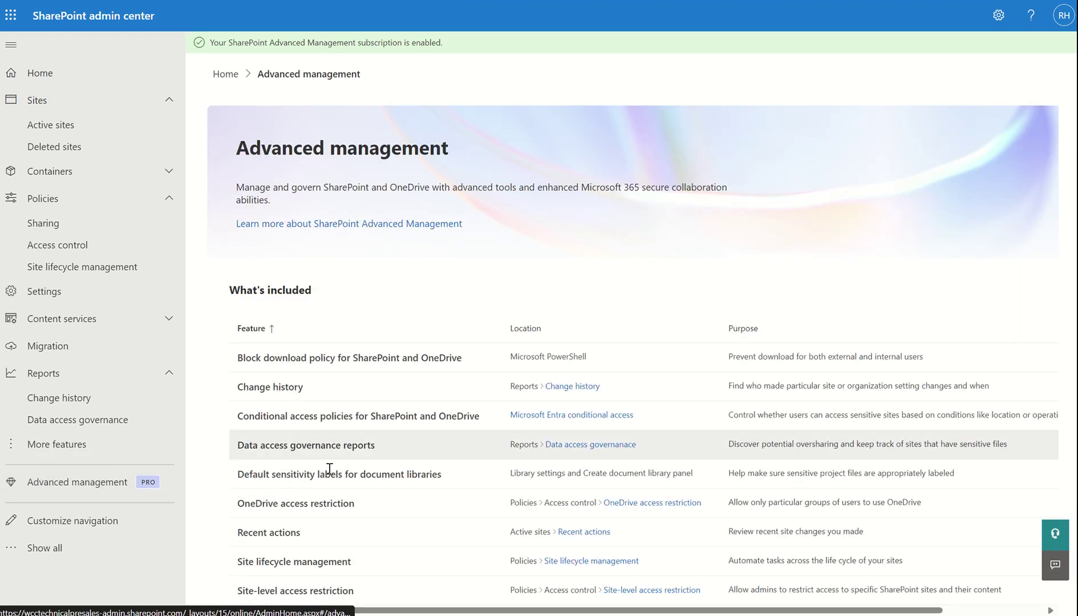
click(315, 503)
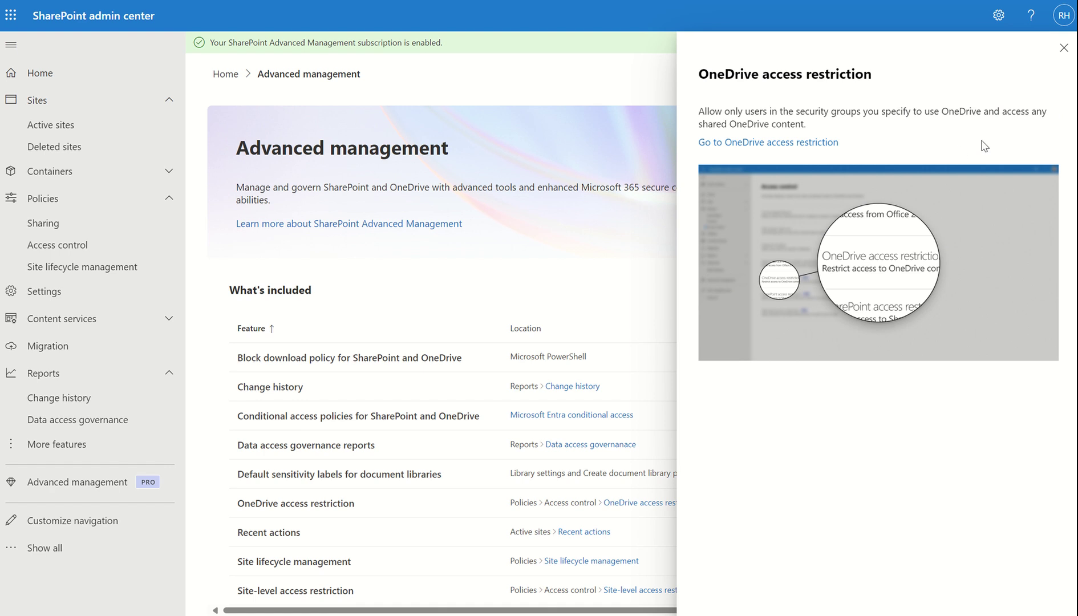
click(824, 144)
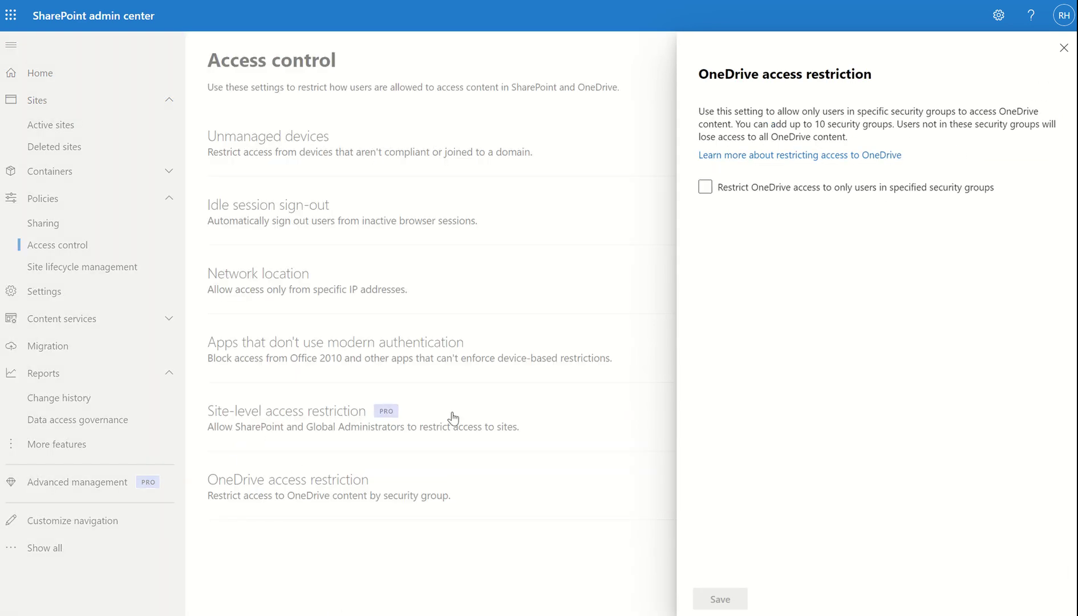
click(706, 191)
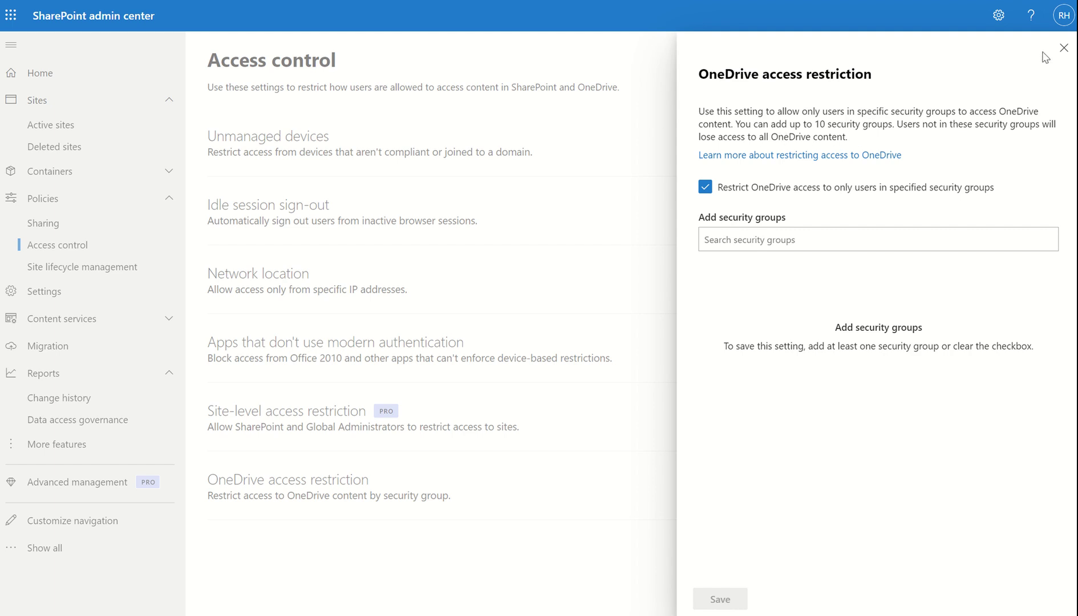
click(1063, 49)
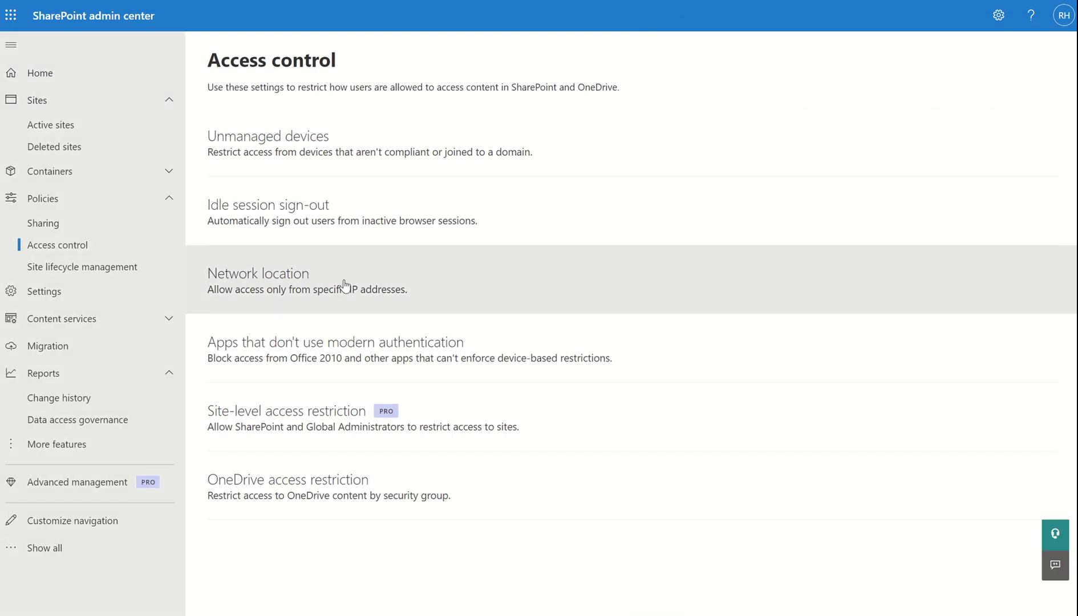
click(72, 485)
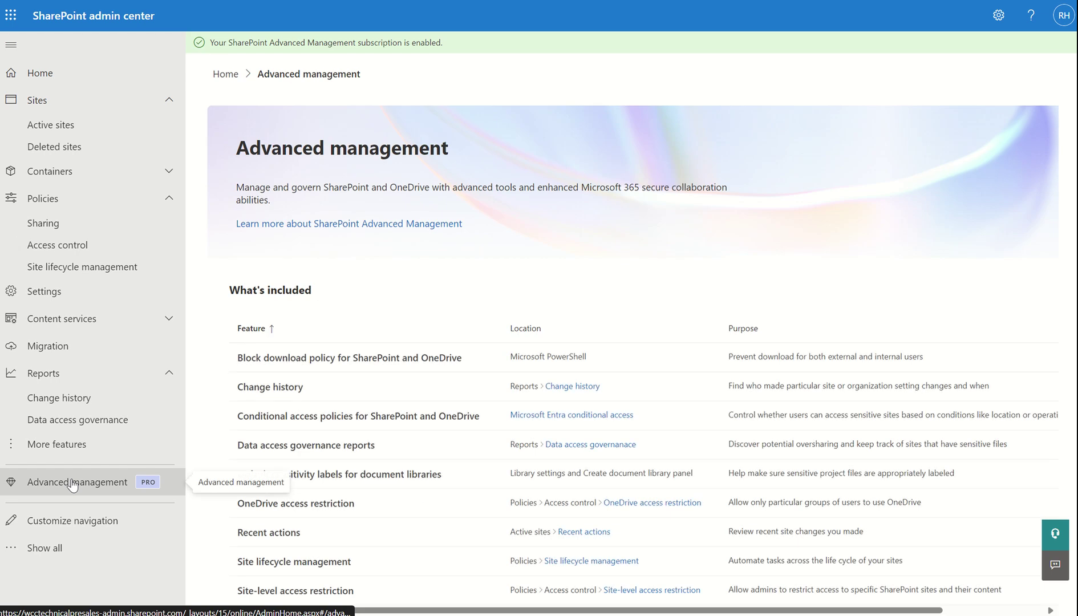
click(287, 537)
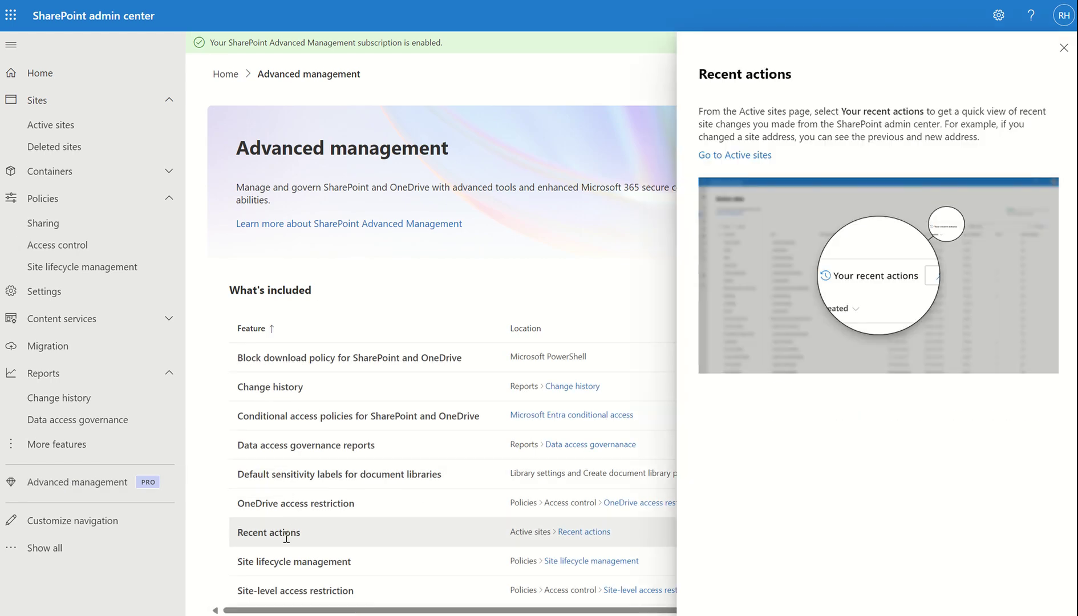